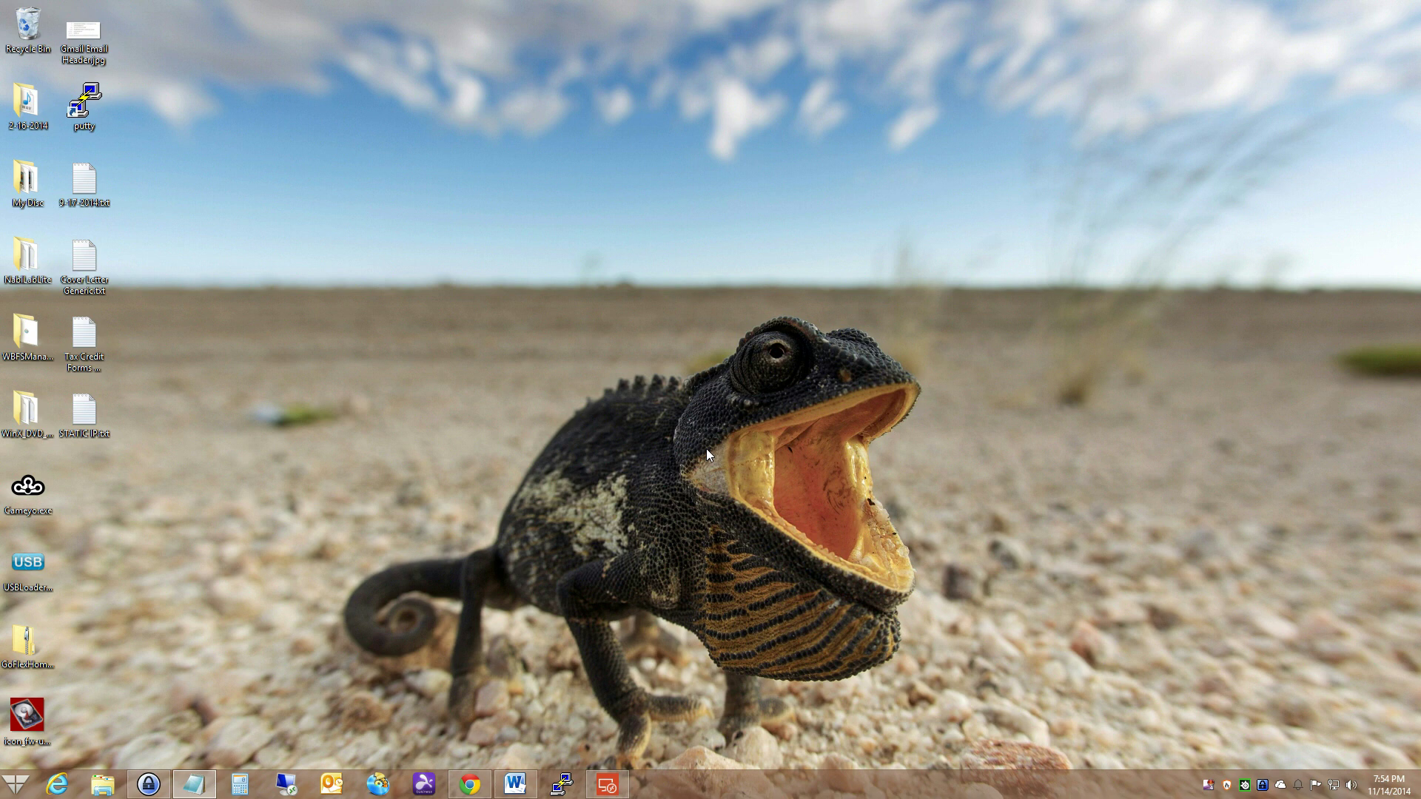
- Restore the Crashplan Freenas Plugin.rtf instructions in Word and move the window up and left
left_click(532, 789)
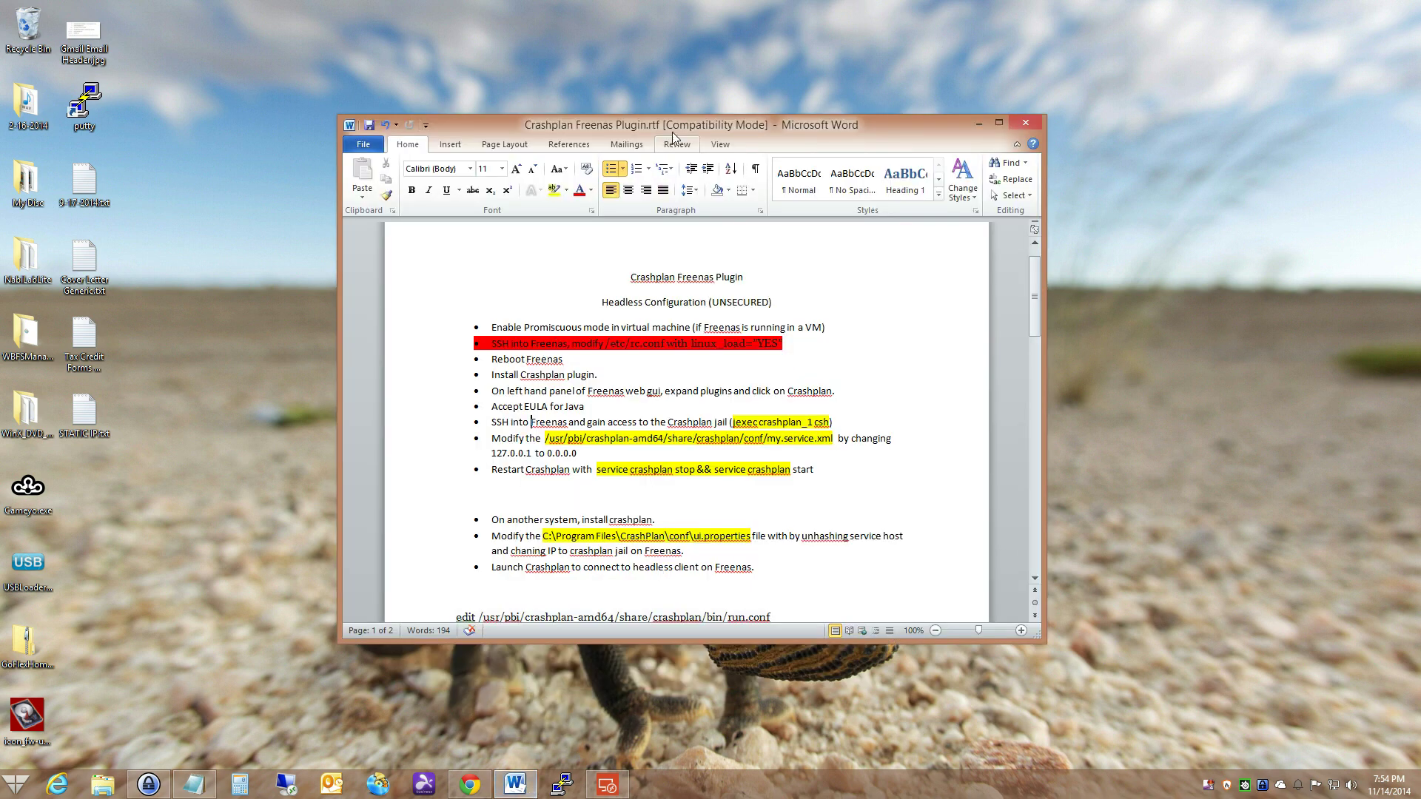
left_click_drag(672, 132, 646, 77)
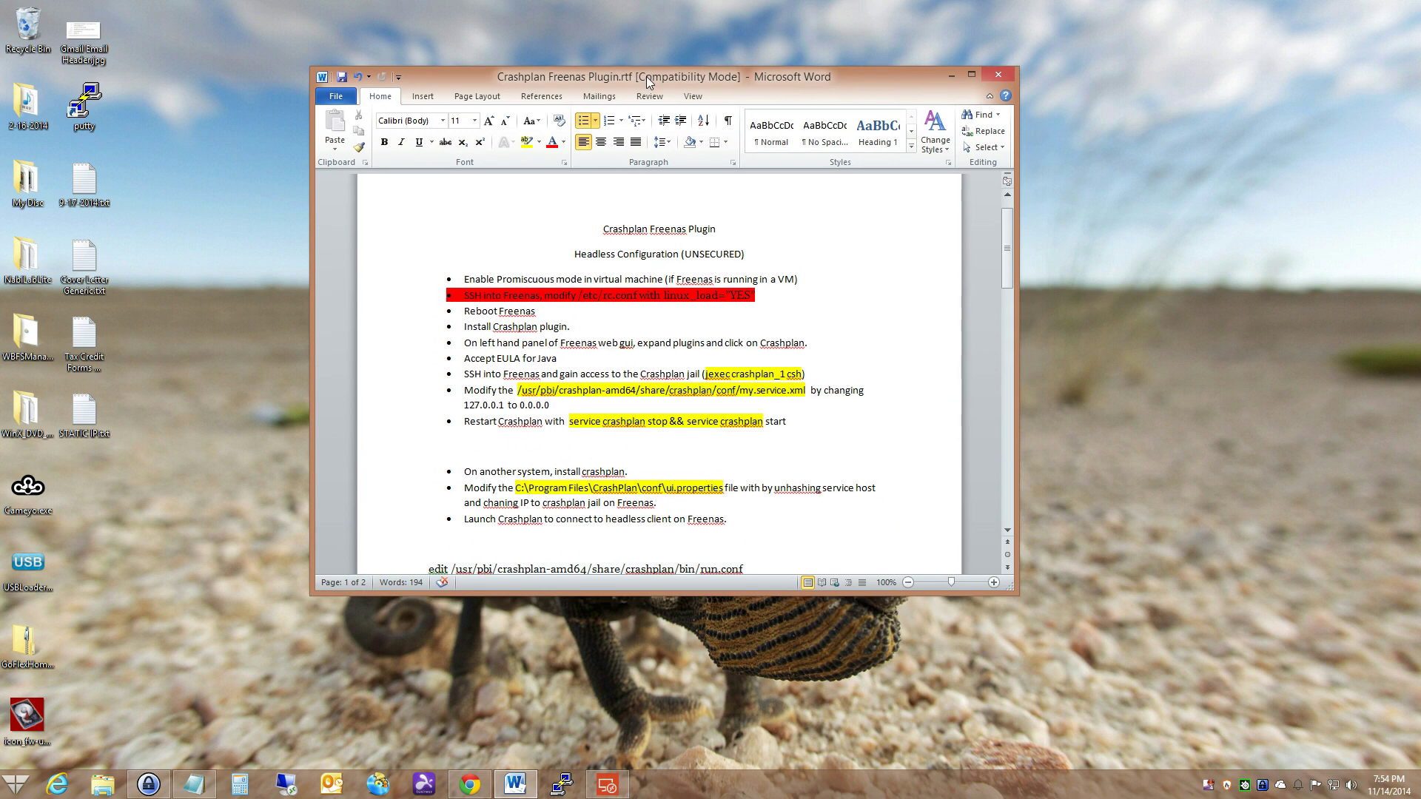
left_click(799, 285)
- On the remote server, set the FREENAS VM's network adapter Promiscuous Mode to Allow All in VirtualBox
left_click(607, 784)
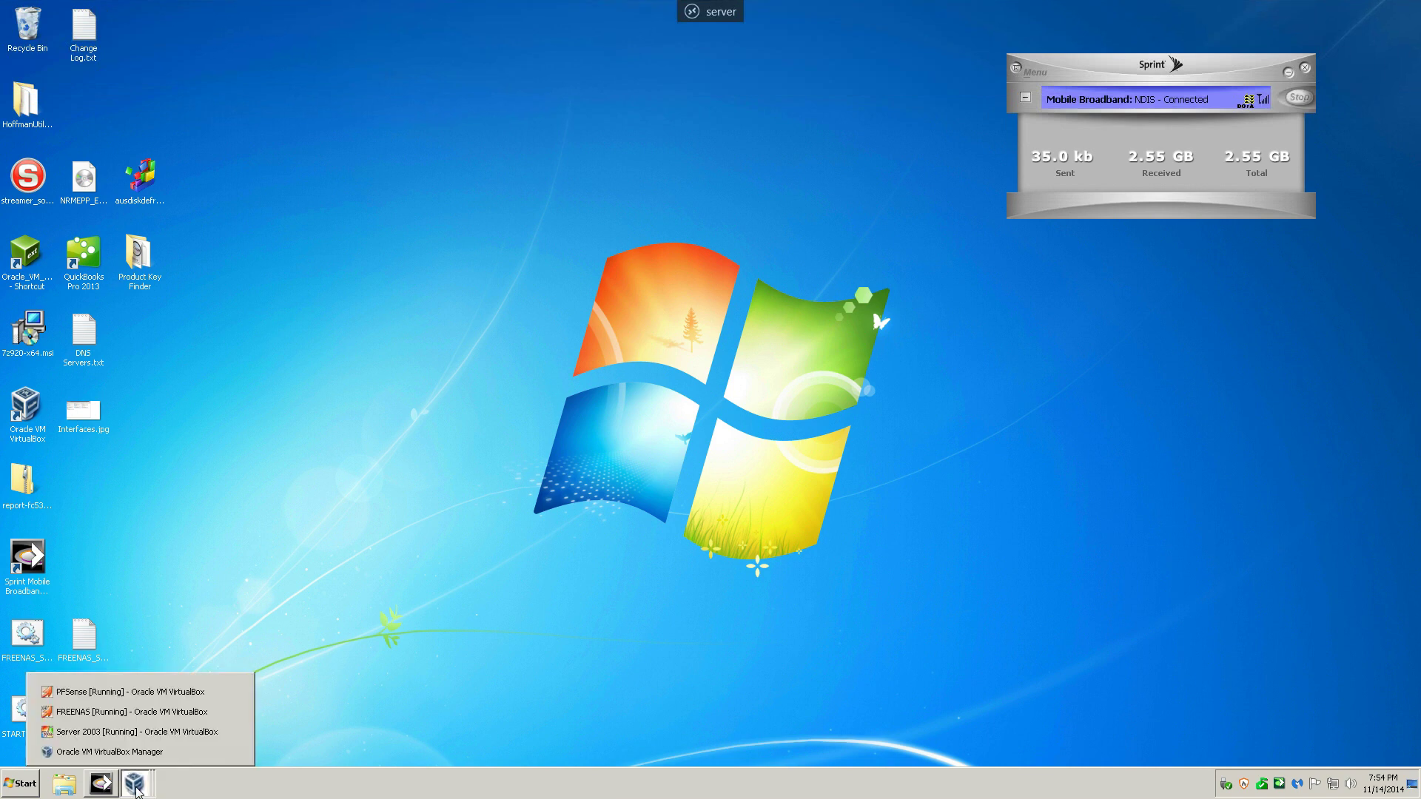
left_click(234, 752)
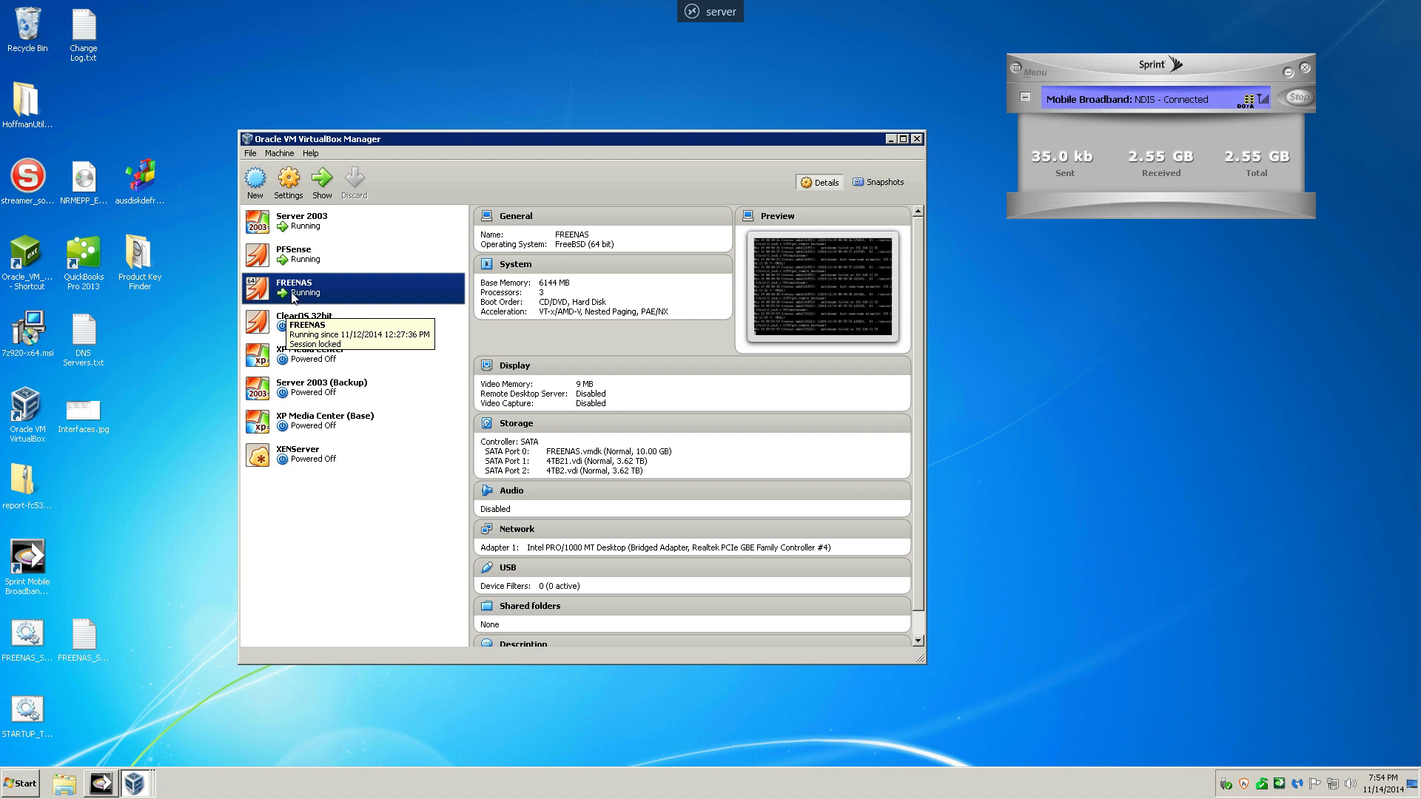
left_click(288, 182)
left_click(390, 361)
left_click(389, 345)
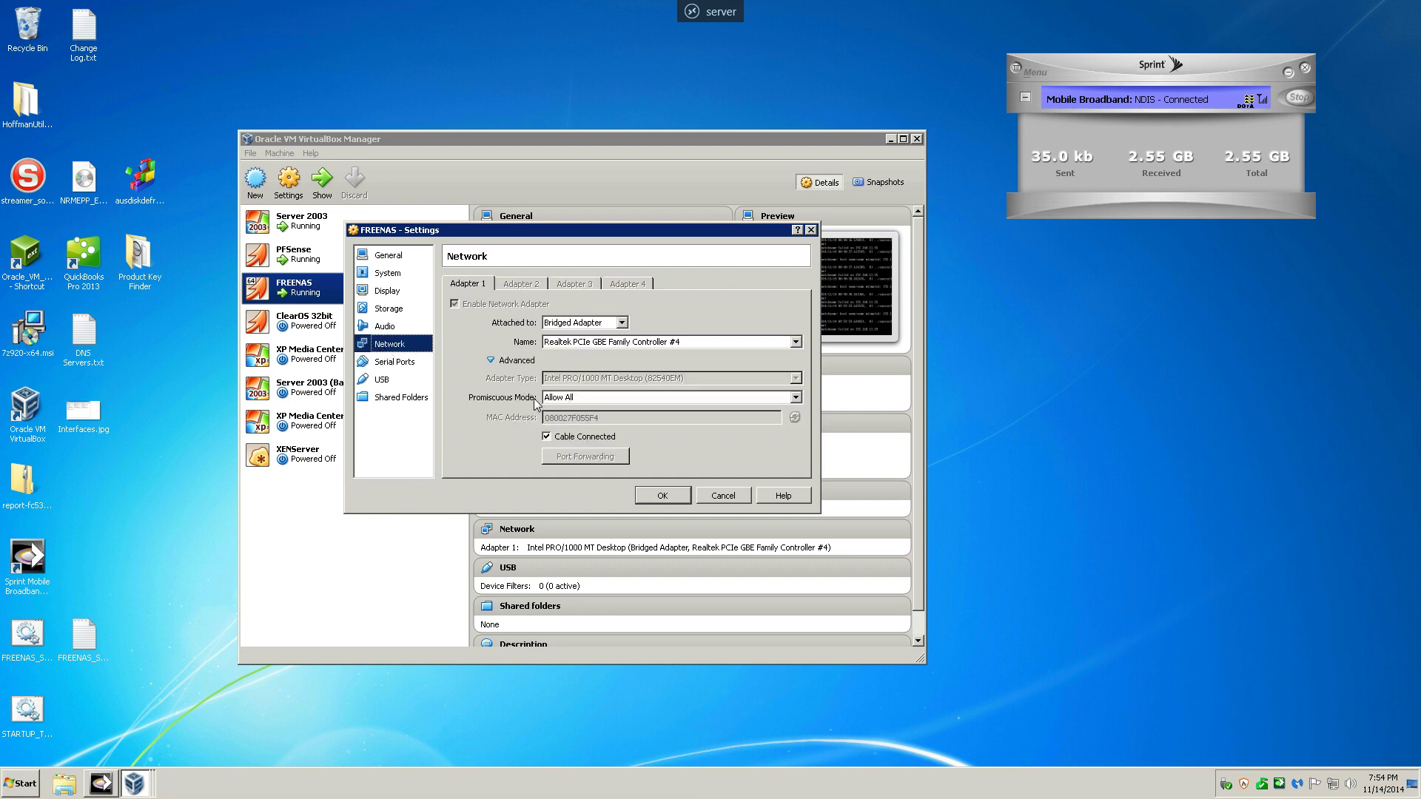
left_click(559, 399)
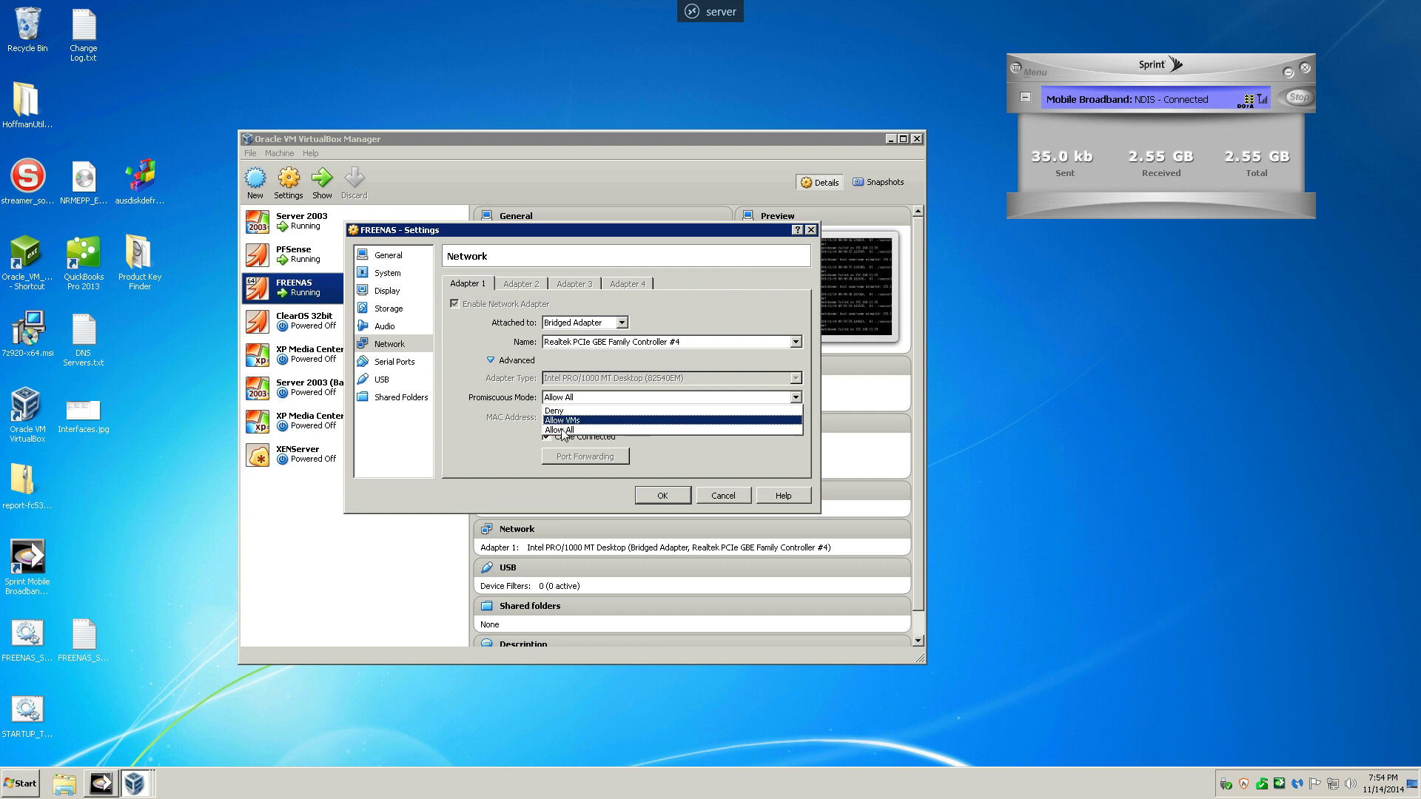
left_click(564, 430)
left_click(662, 495)
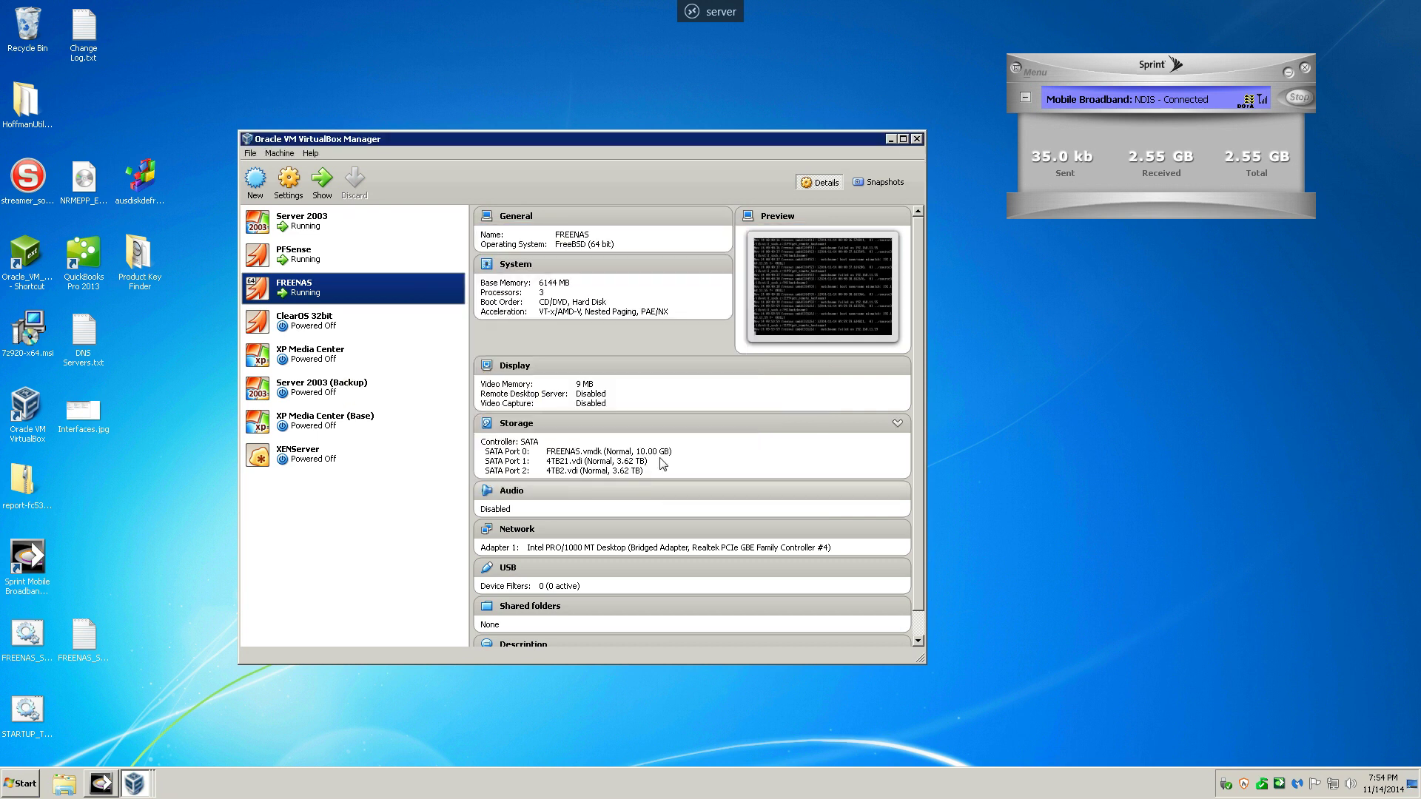
- Minimize VirtualBox Manager and the full-screen Remote Desktop window to reach the local desktop
left_click(891, 140)
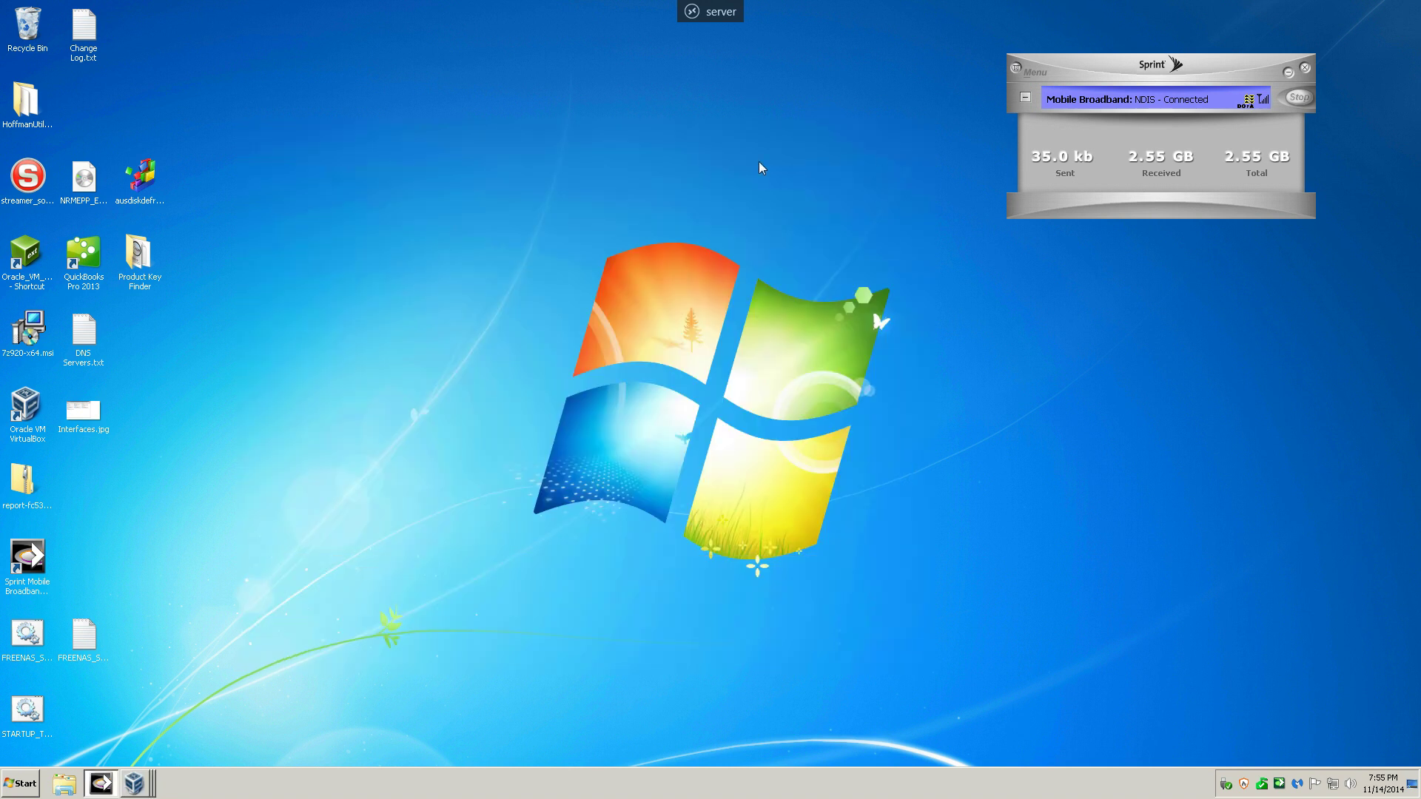
mouse_move(1230, 4)
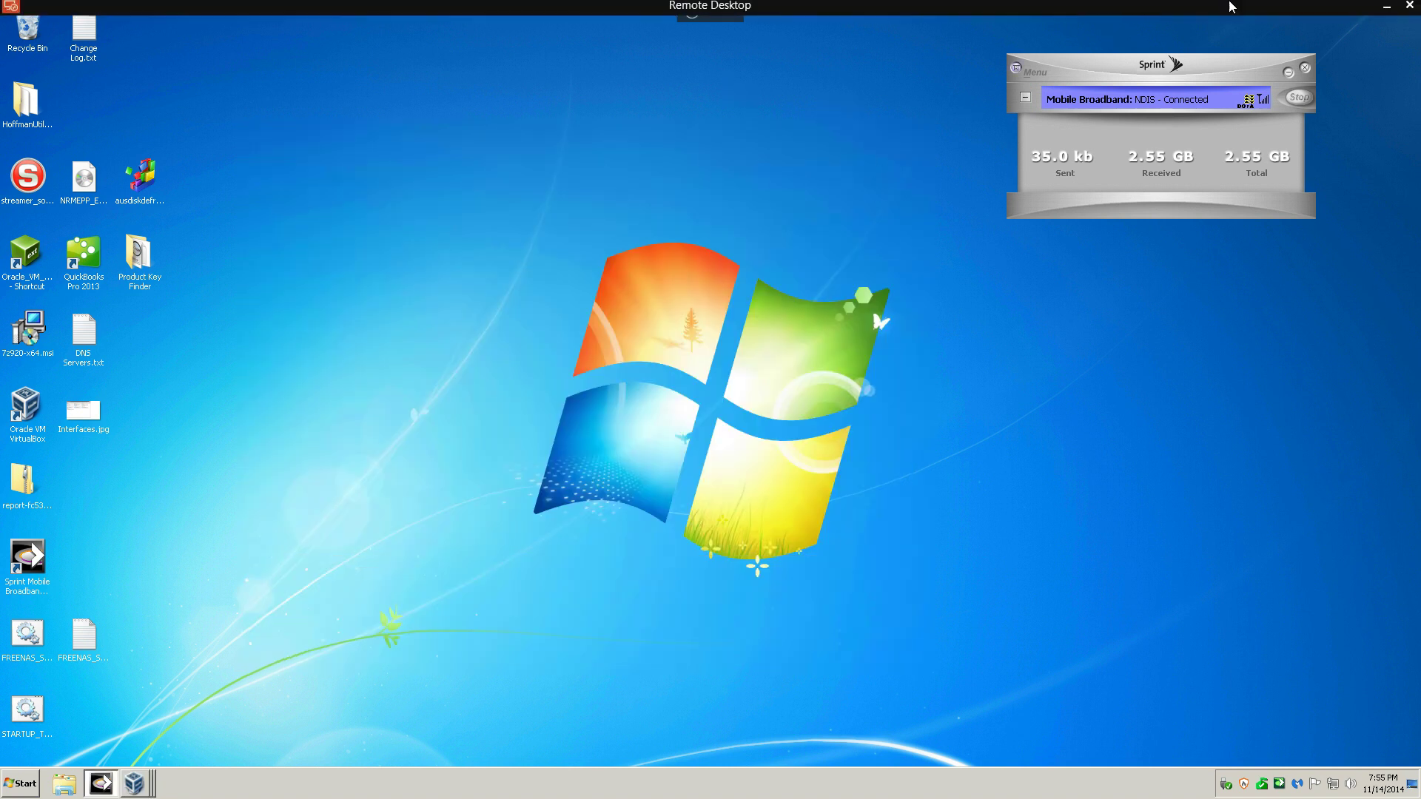
left_click(1386, 11)
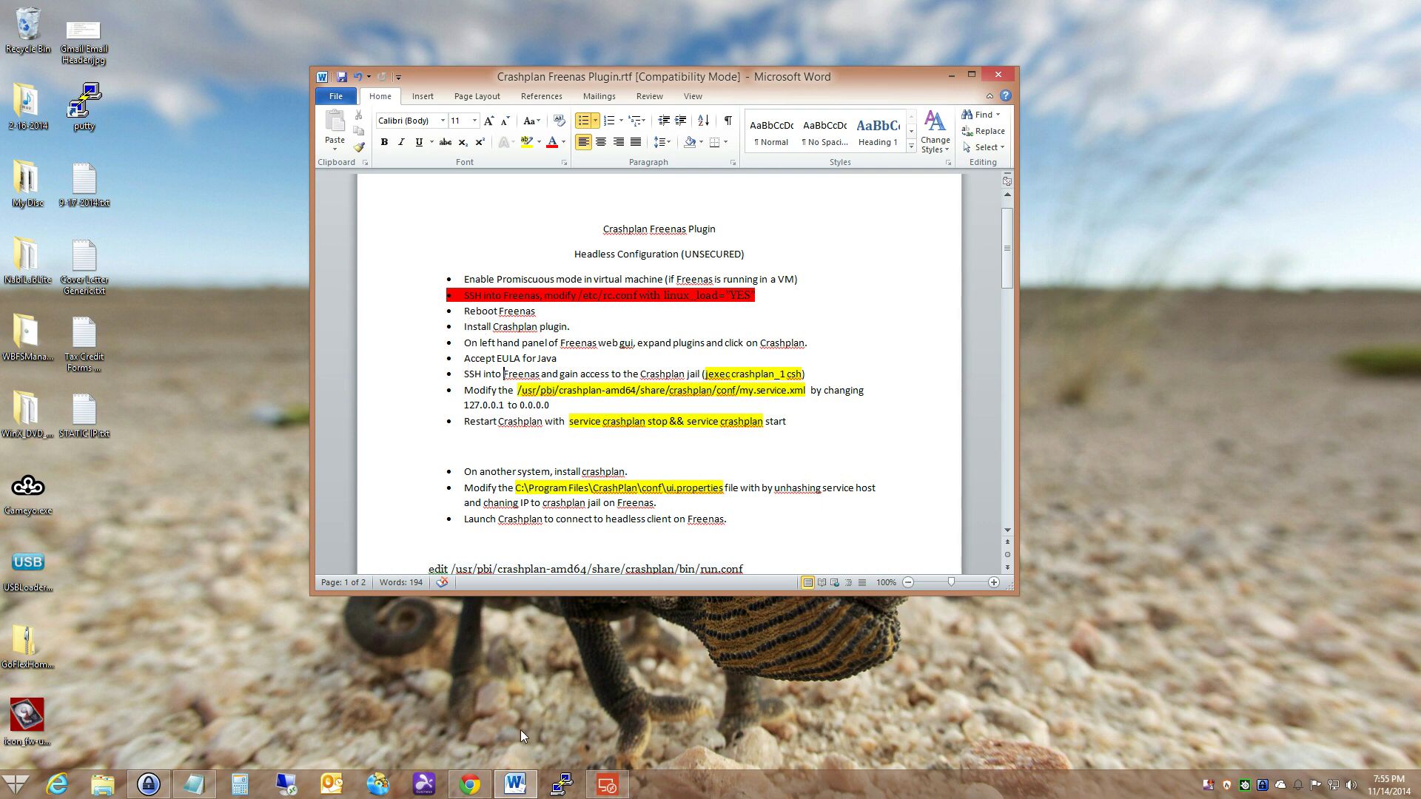
- In the FreeNAS web admin, expand Plugins to CrashPlan and MiniDLNA and dismiss the CrashPlan popup
left_click(469, 785)
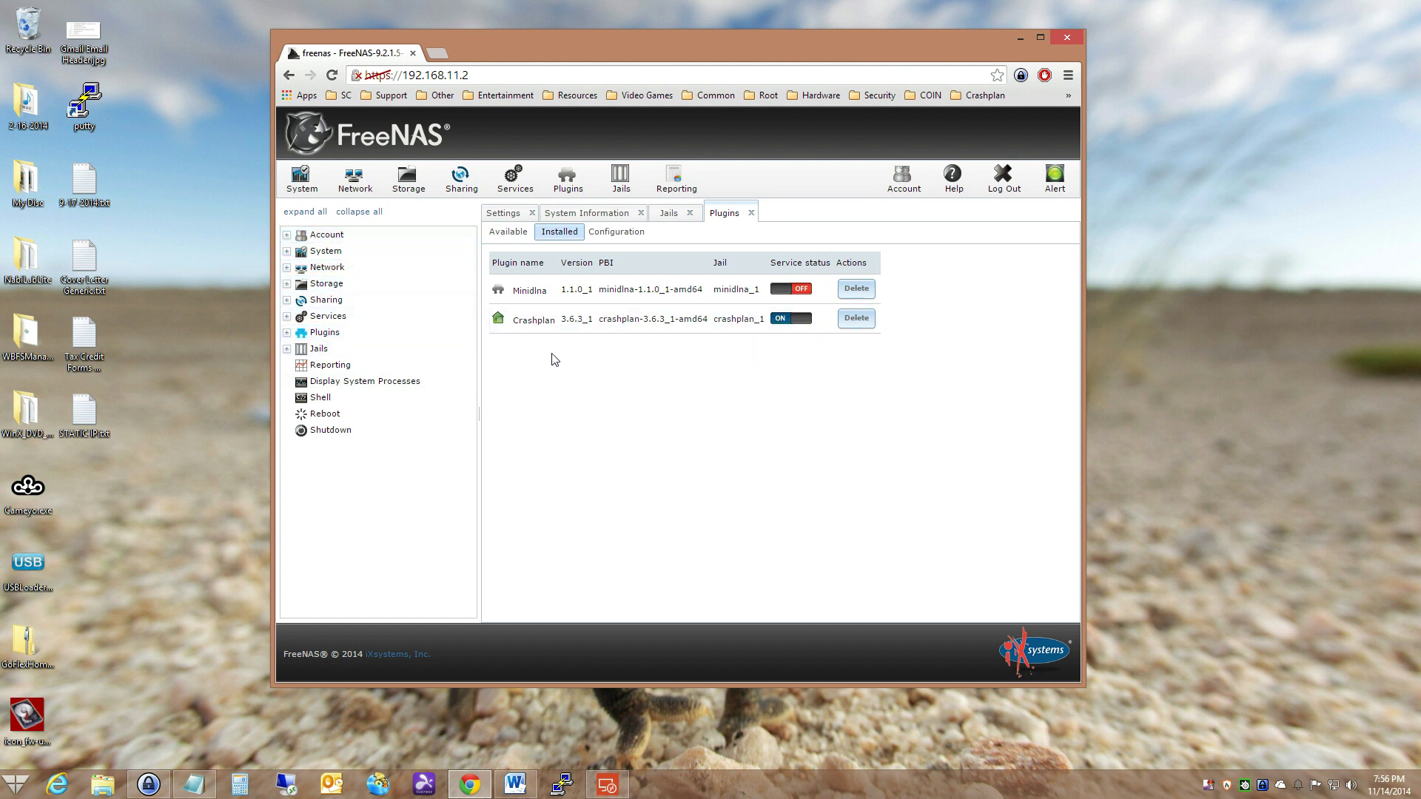
left_click(287, 335)
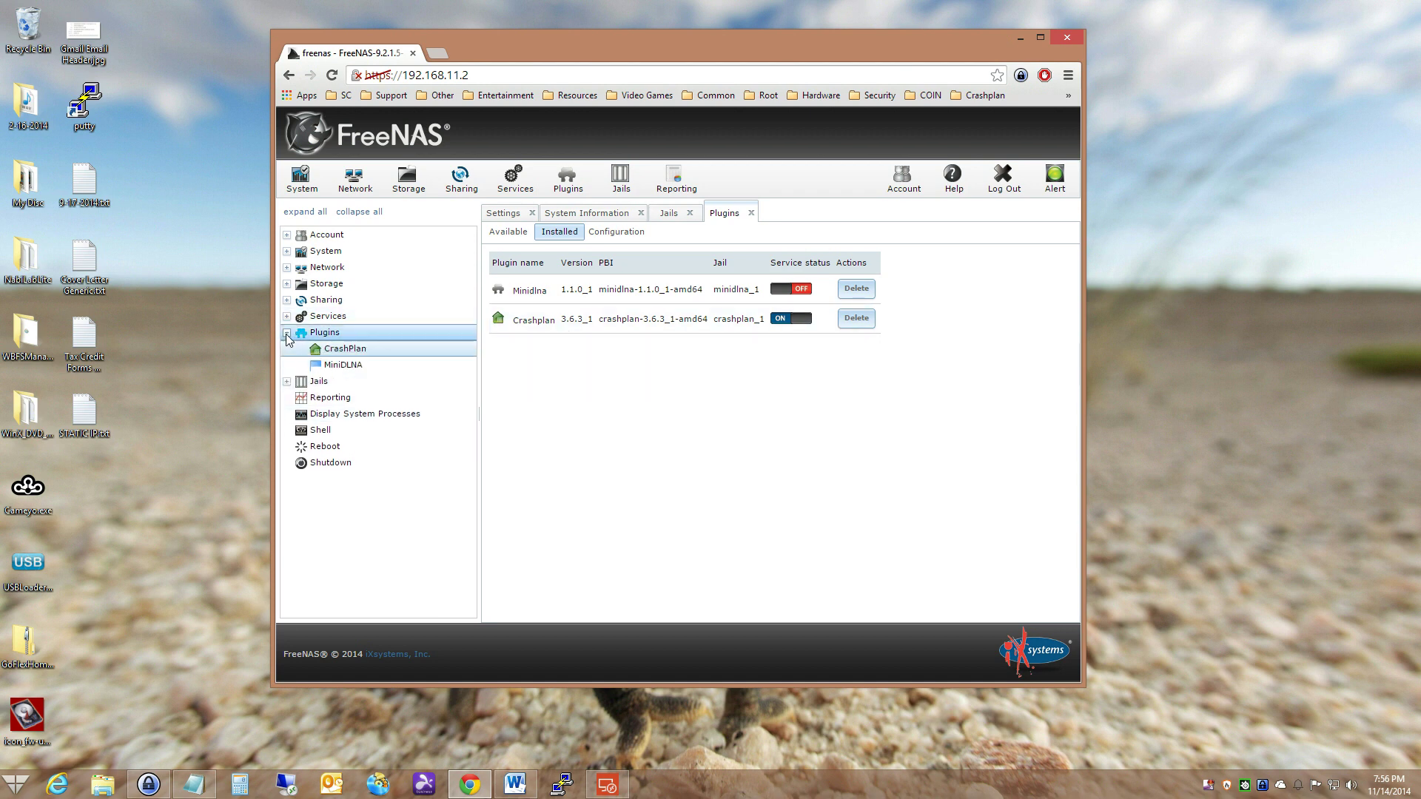
left_click(344, 352)
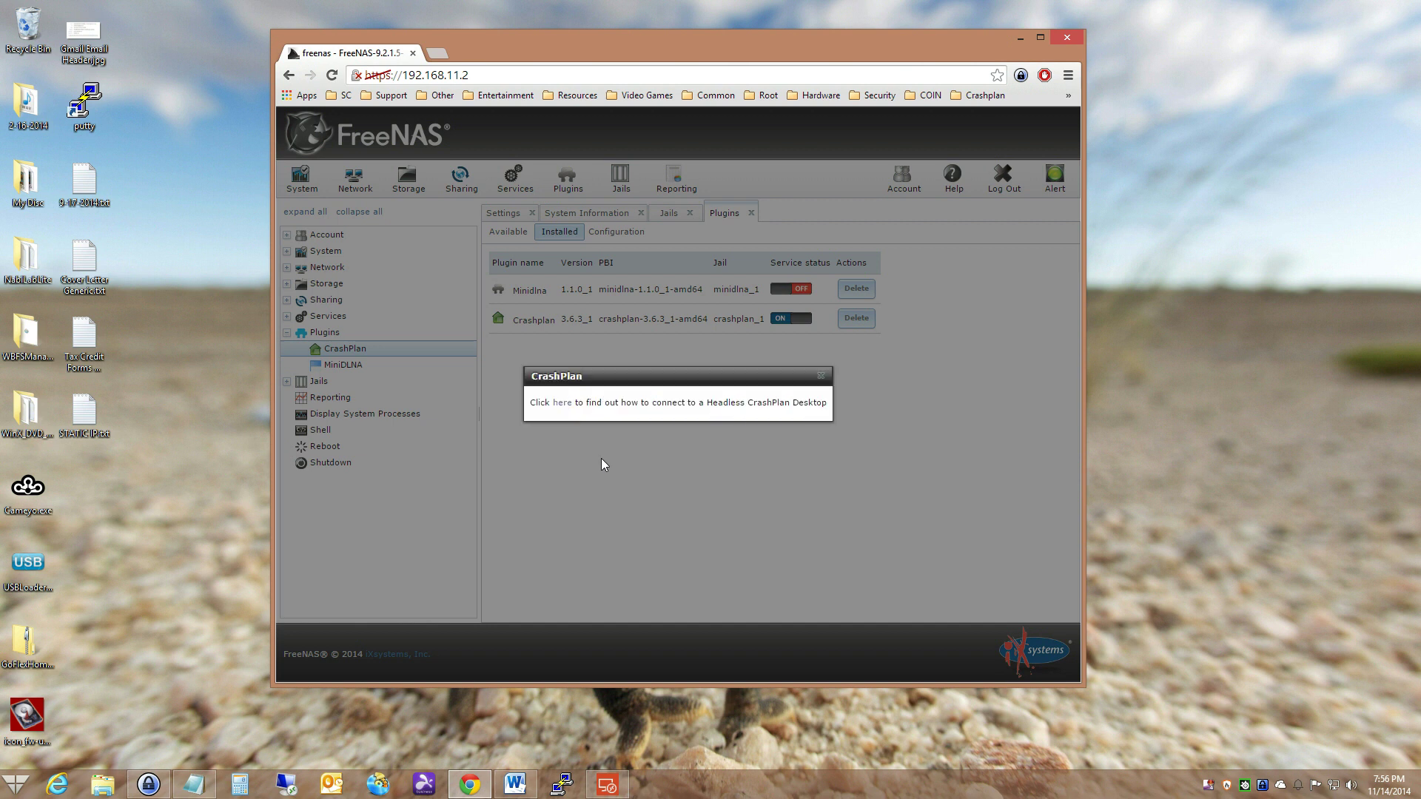
left_click(821, 376)
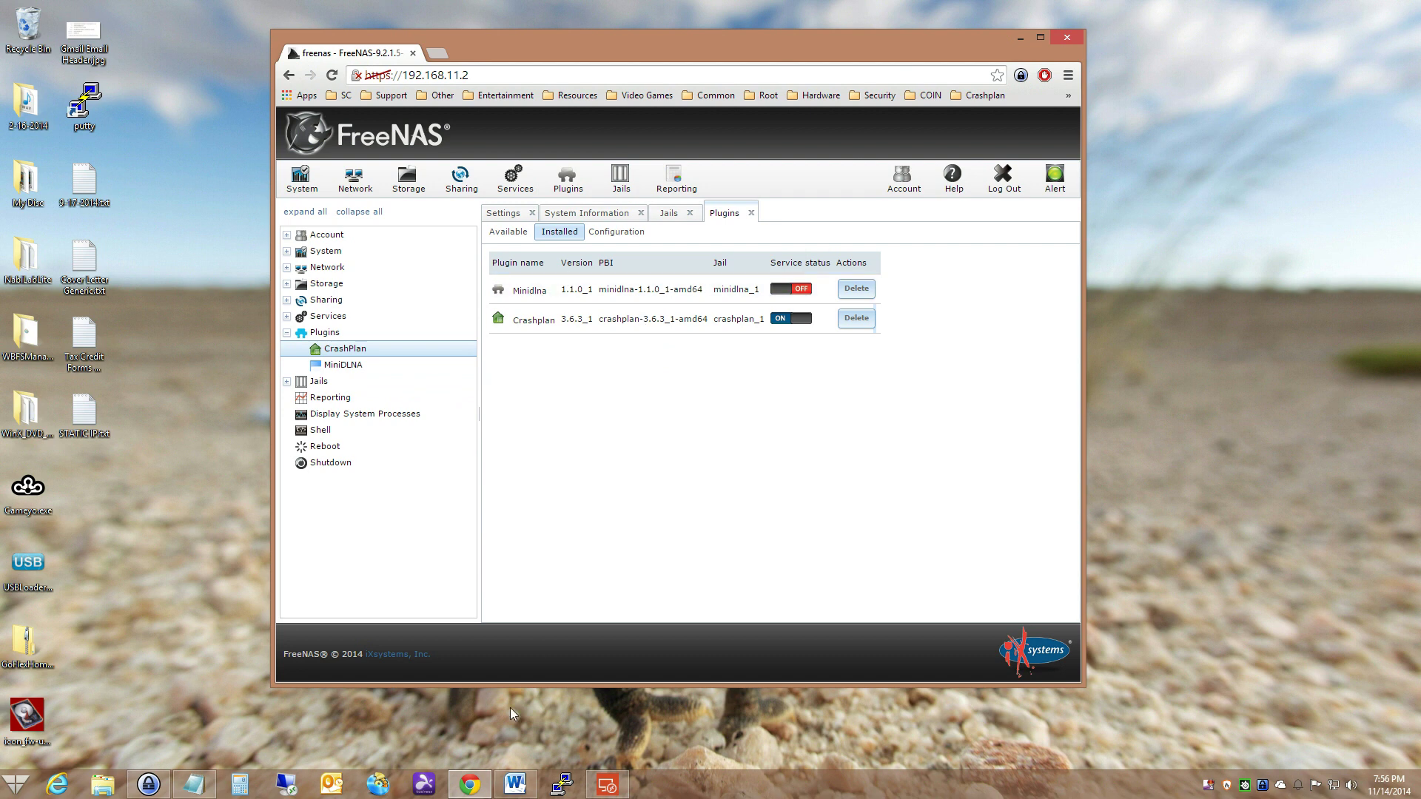
- Check the 'Modify the' step in the Word instructions, then move the window aside
left_click(515, 783)
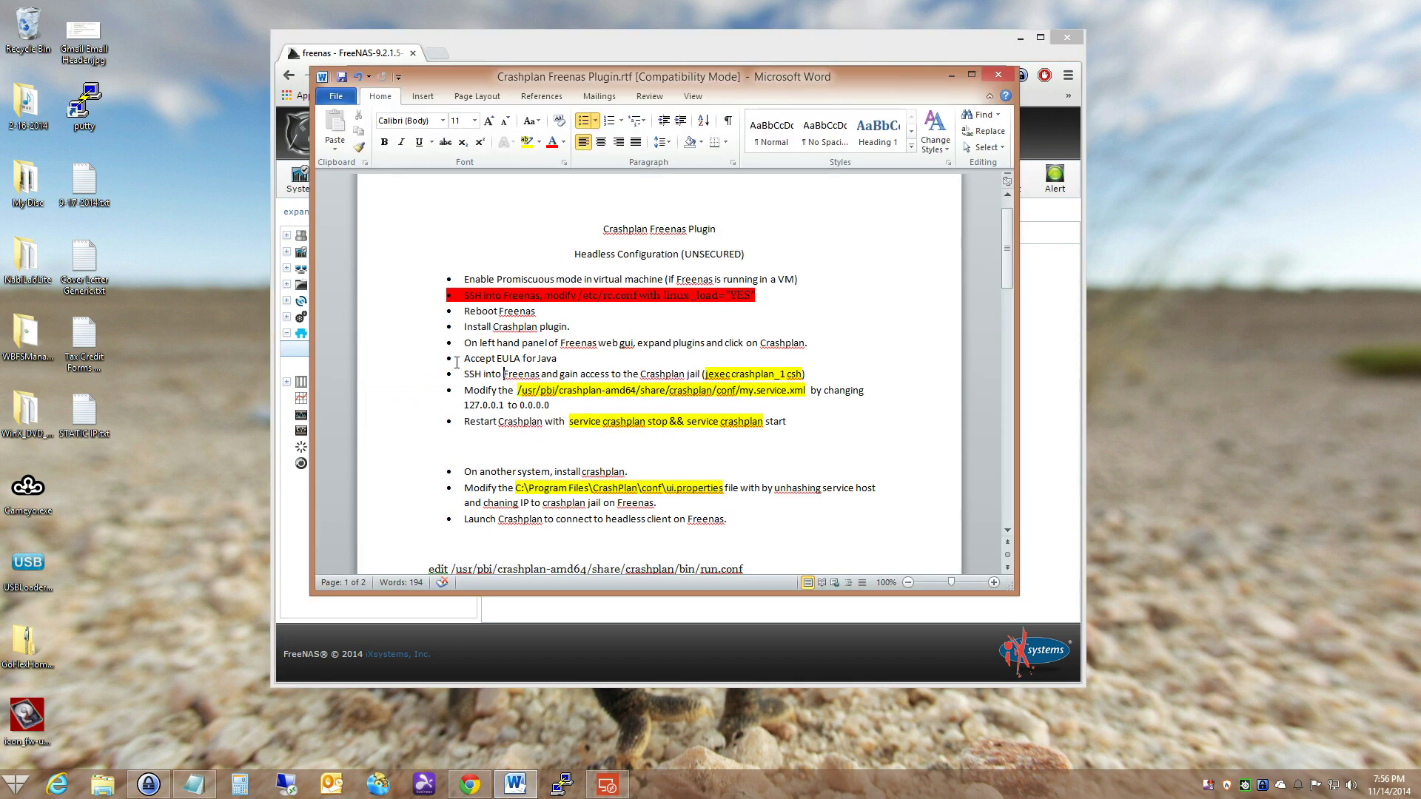
left_click(465, 390)
left_click_drag(601, 75, 1420, 77)
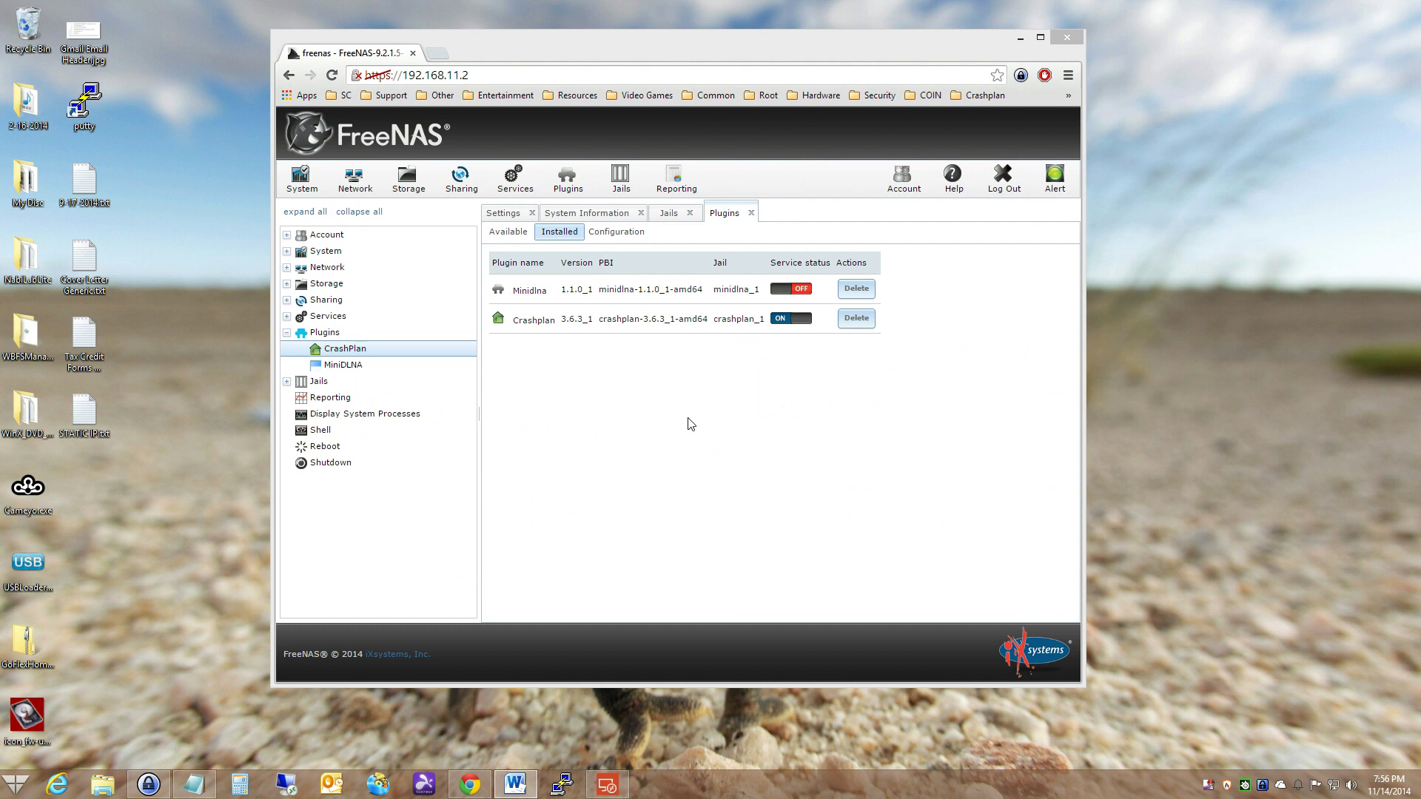
- Open the crashplan_1 jail's settings, confirm IPv4 address 192.168.11.90, and save
left_click(679, 222)
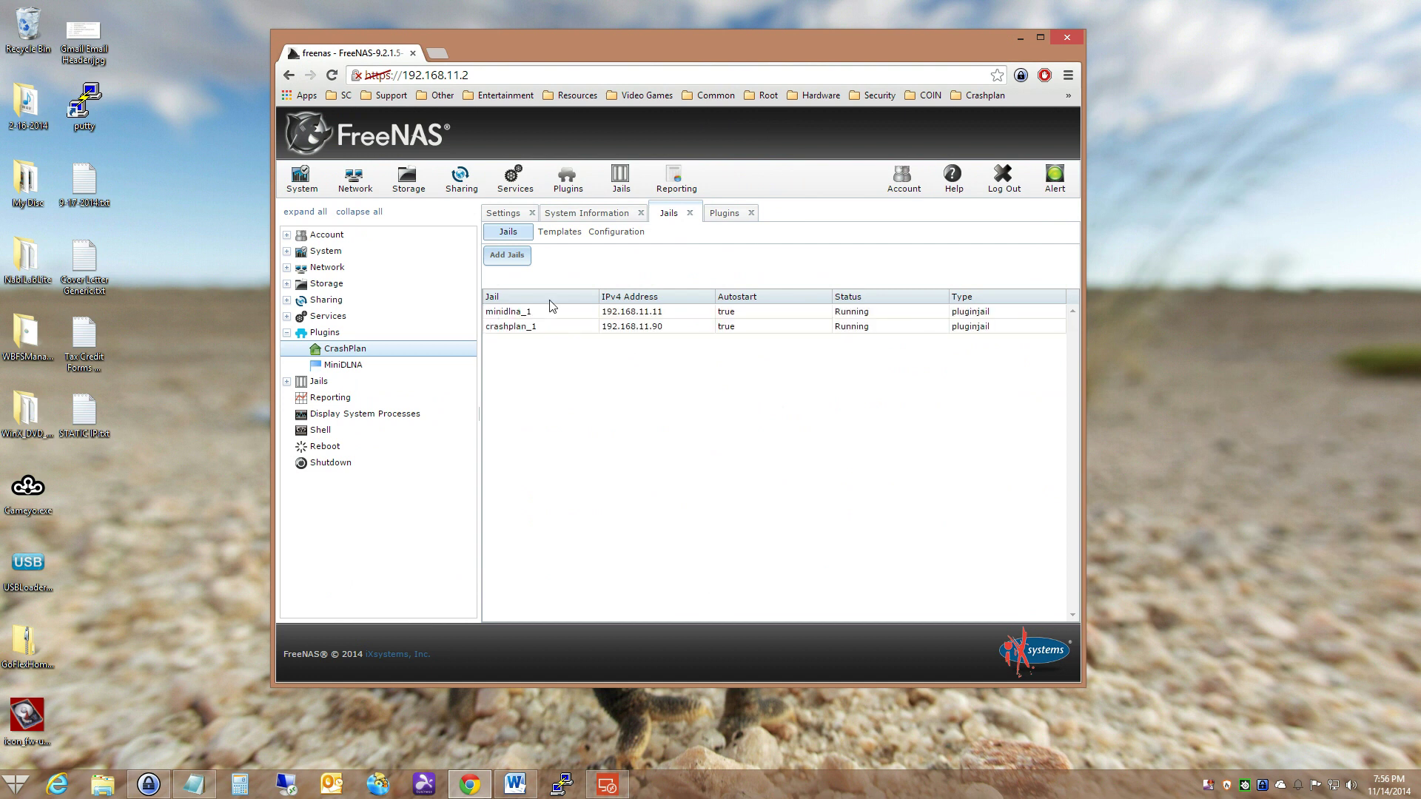
left_click(512, 334)
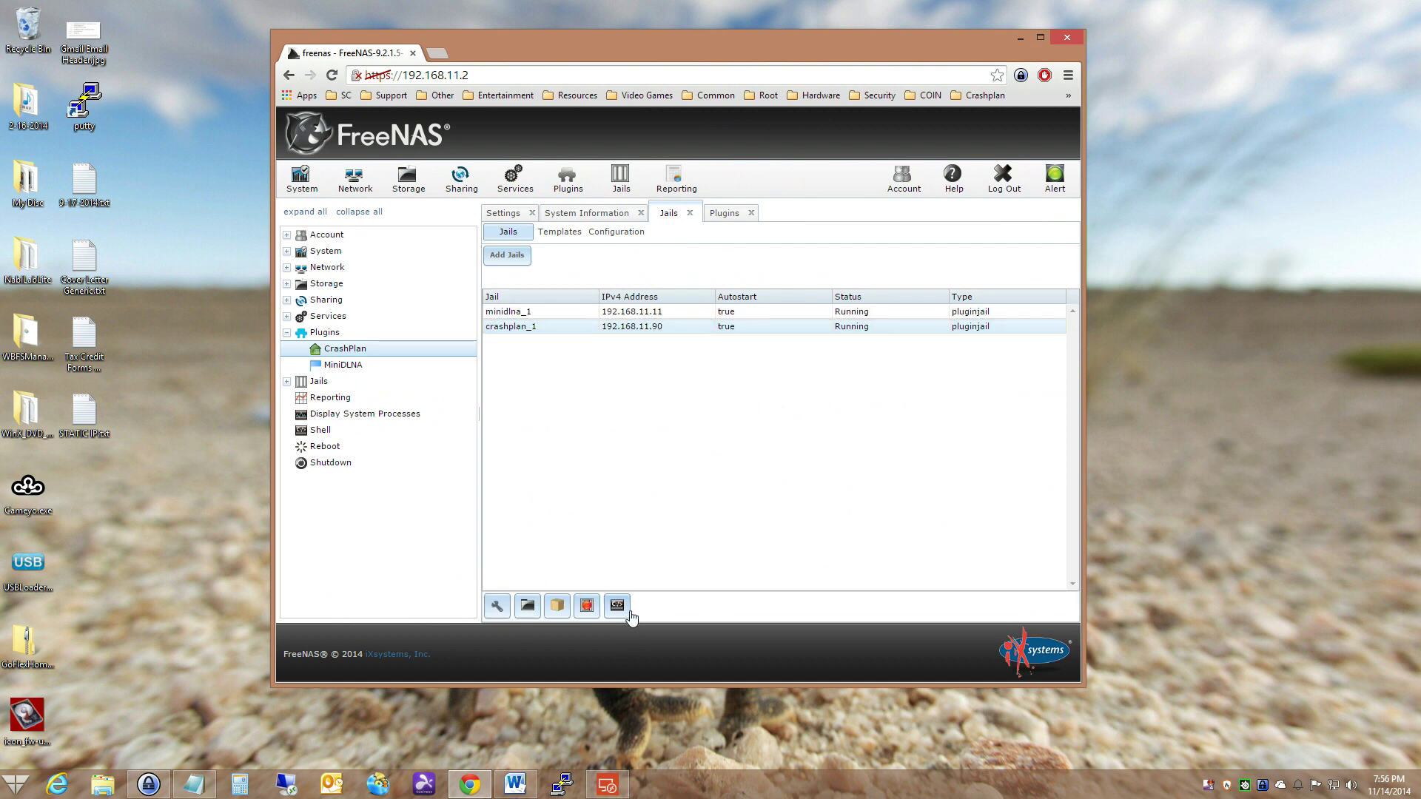
left_click(495, 607)
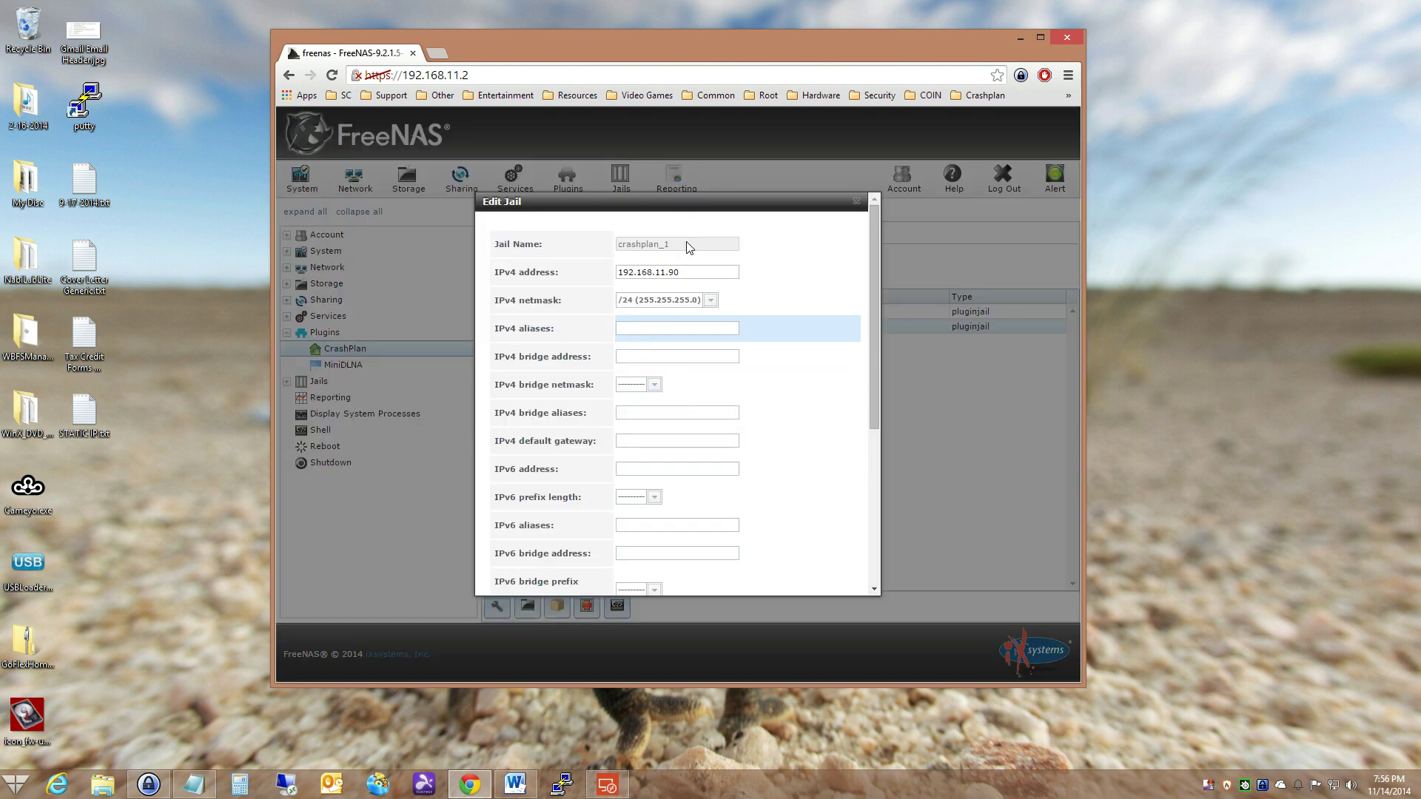
mouse_move(658, 211)
left_mouse_down()
mouse_move(681, 366)
mouse_move(636, 293)
mouse_move(635, 351)
mouse_move(651, 197)
left_mouse_up()
left_click(726, 272)
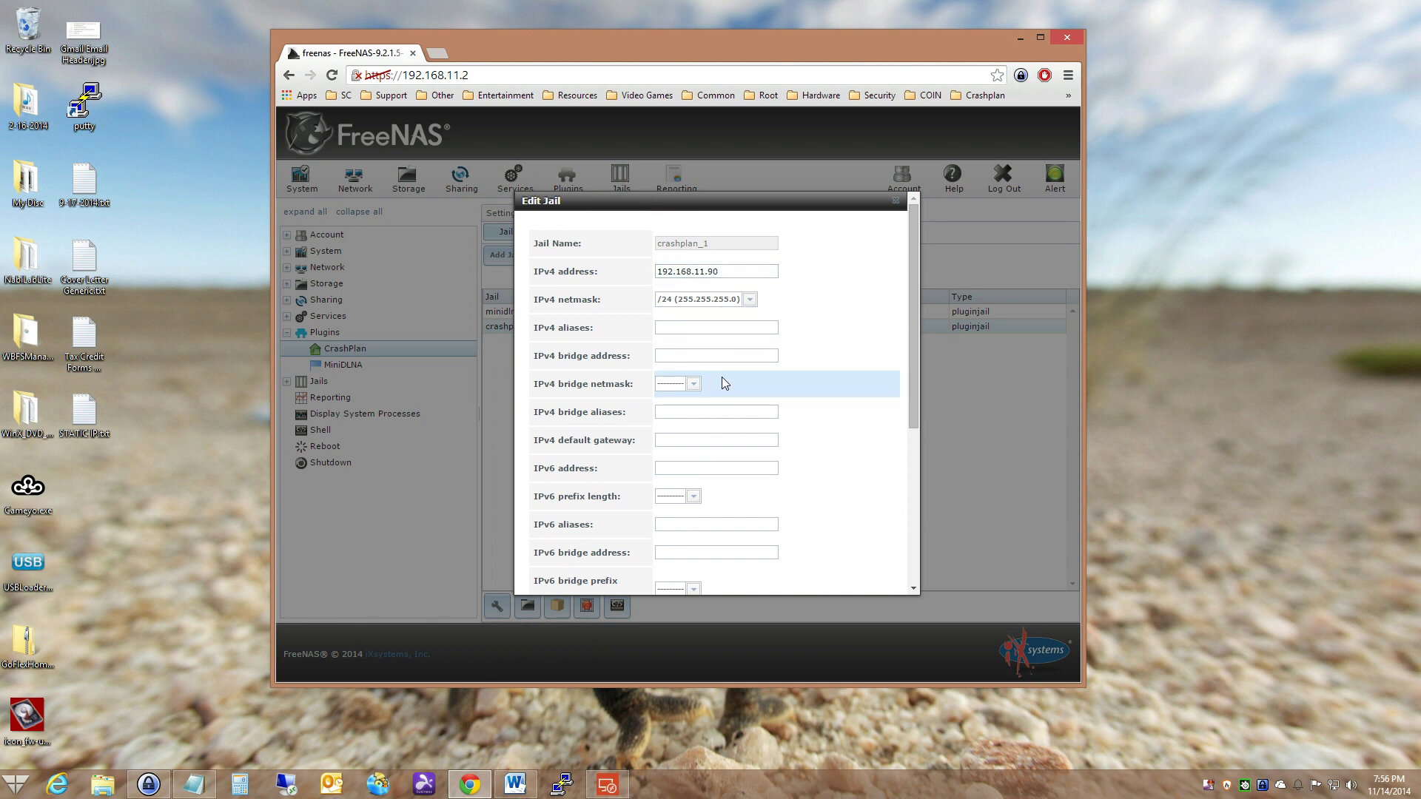
left_click(712, 272)
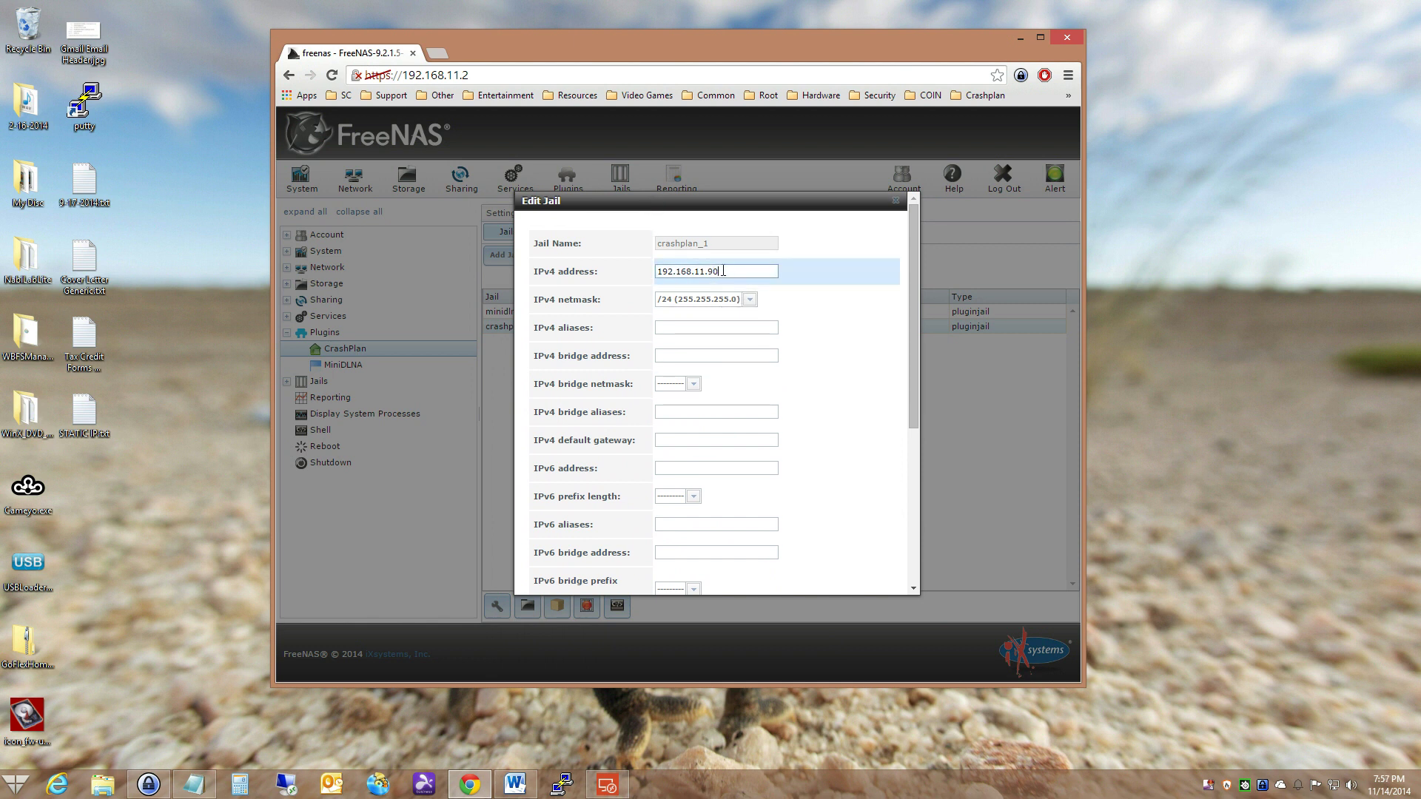
left_click_drag(913, 292, 918, 474)
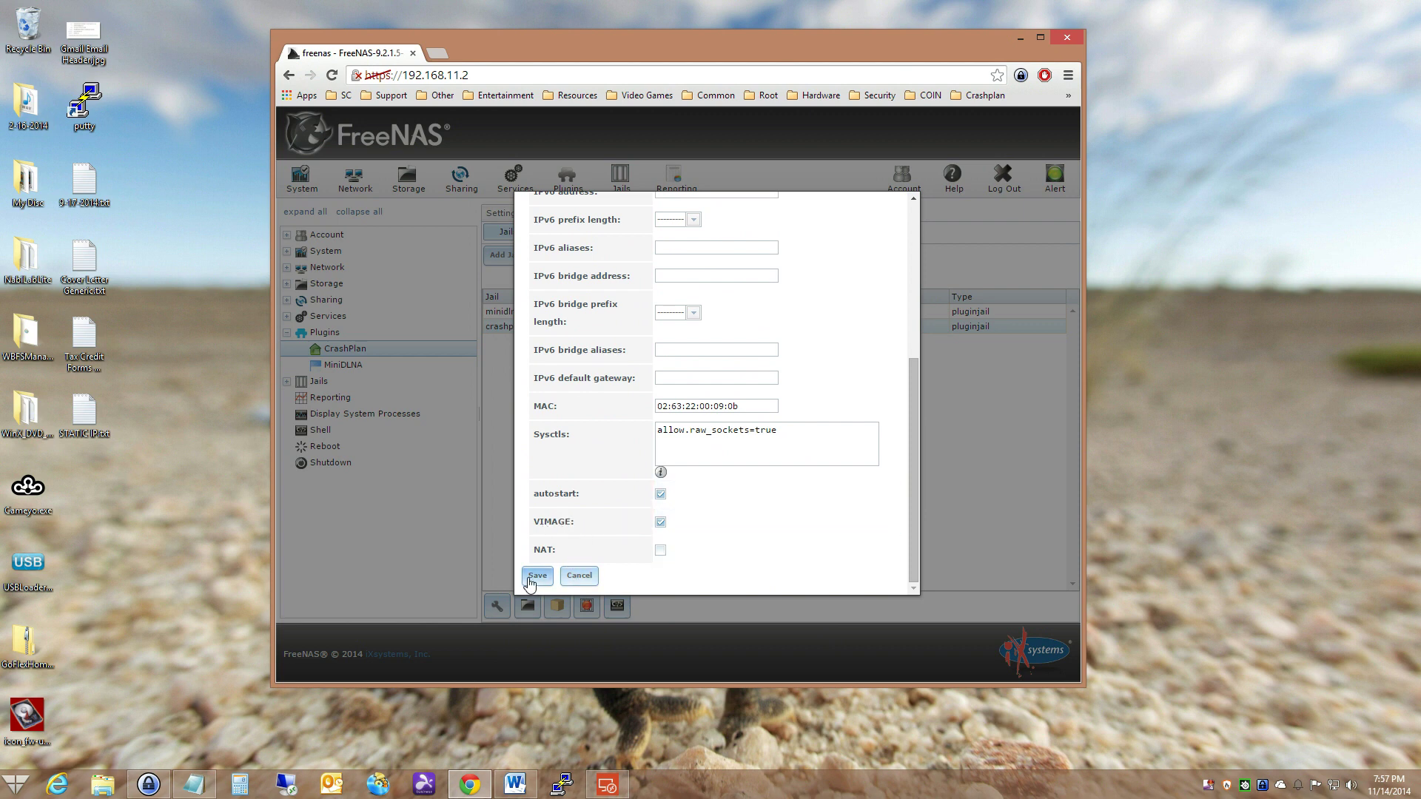
left_click(579, 576)
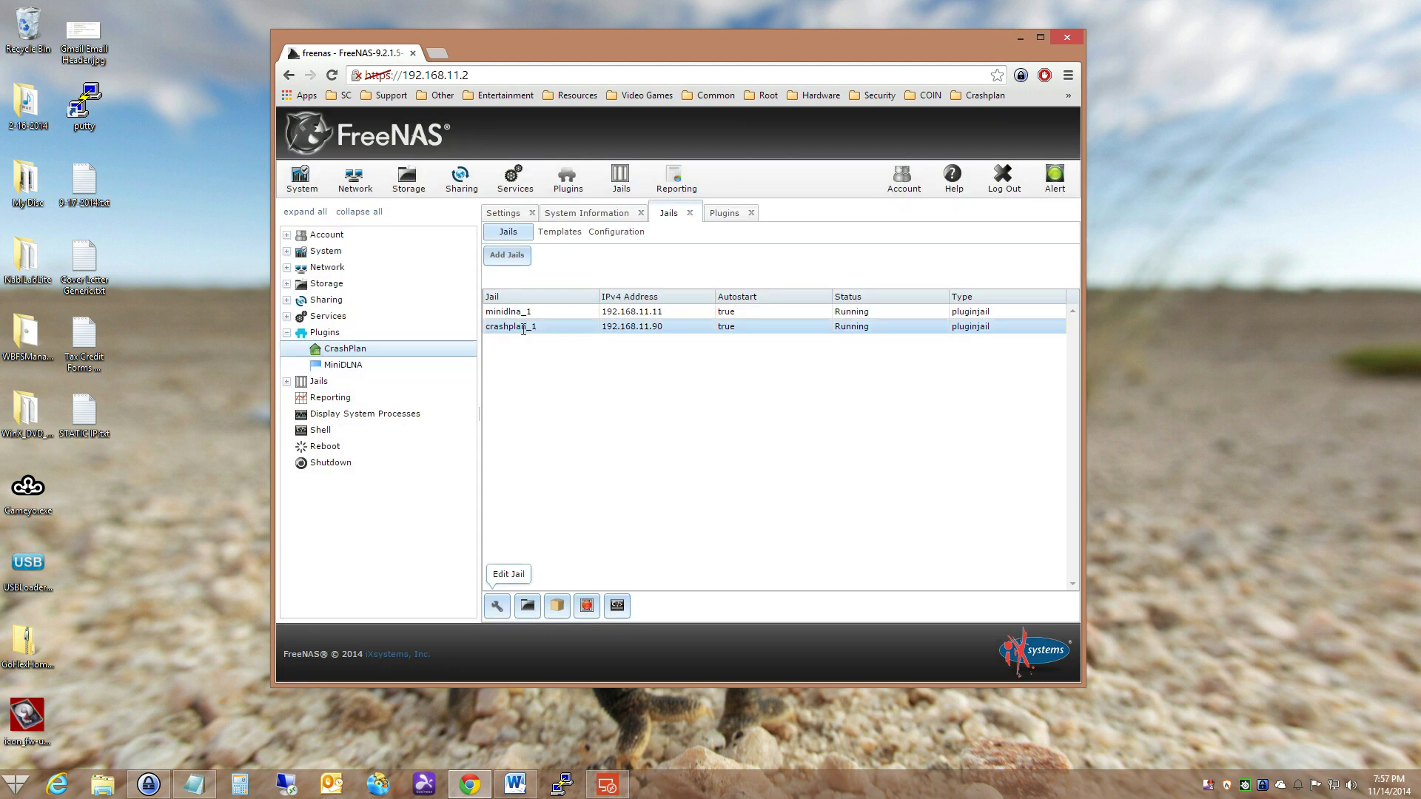
- Open a crashplan_1 jail shell, type ee, and paste the my.service.xml path into the Paste box
left_click(616, 607)
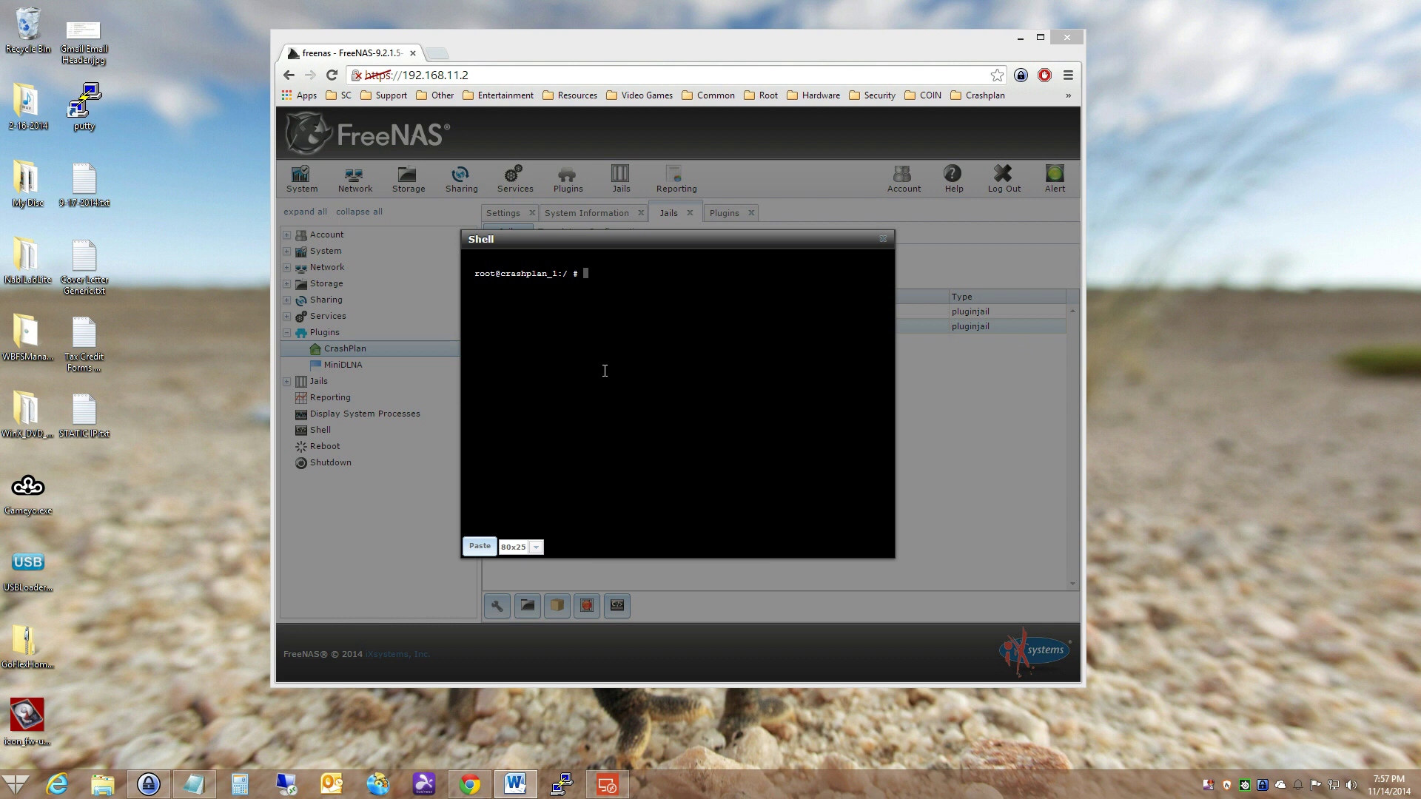
left_click(620, 286)
type("ee")
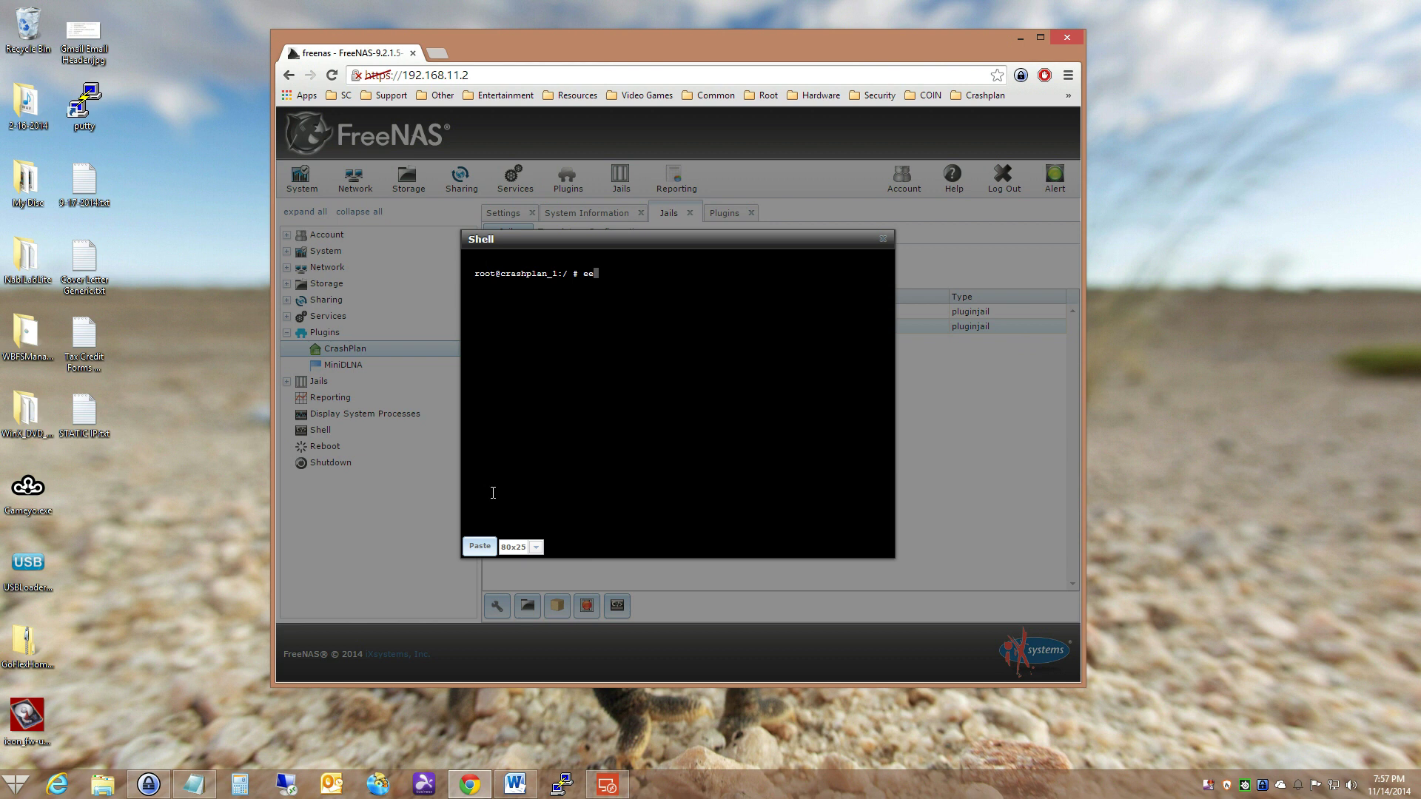
left_click(479, 545)
left_click(596, 393)
right_click(595, 398)
left_click(649, 481)
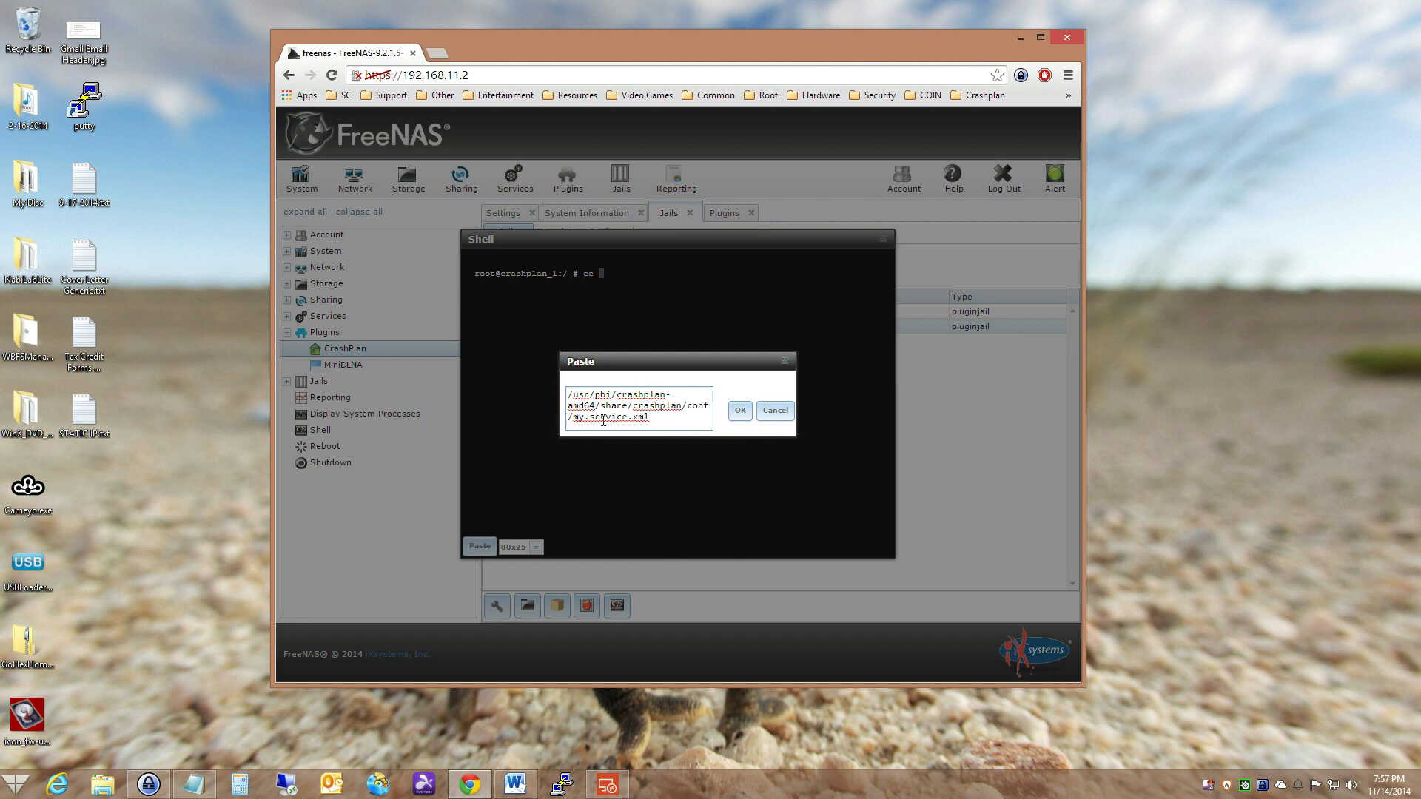
- Open my.service.xml in ee and edit the serviceHost address to 0.0.0.0
left_click(740, 411)
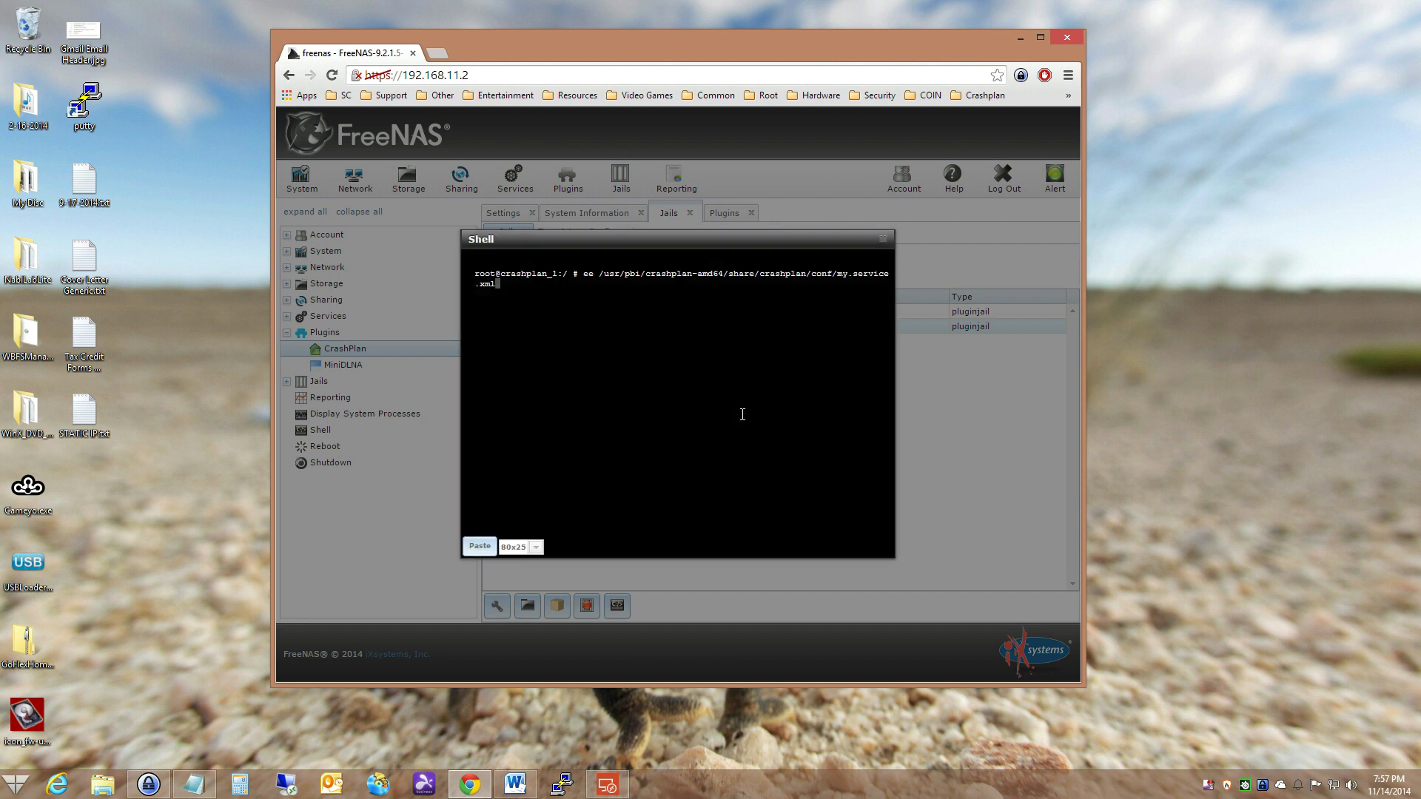
key("Return")
key("Down")
key("Down")
key("Down")
key("Down")
key("Down")
key("Down")
key("Down")
key("Down")
key("Down")
key("Down")
key("Down")
key("Down")
key("Down")
key("Down")
key("Down")
key("Down")
key("Down")
key("Down")
key("Down")
key("Down")
key("Down")
key("Down")
key("Down")
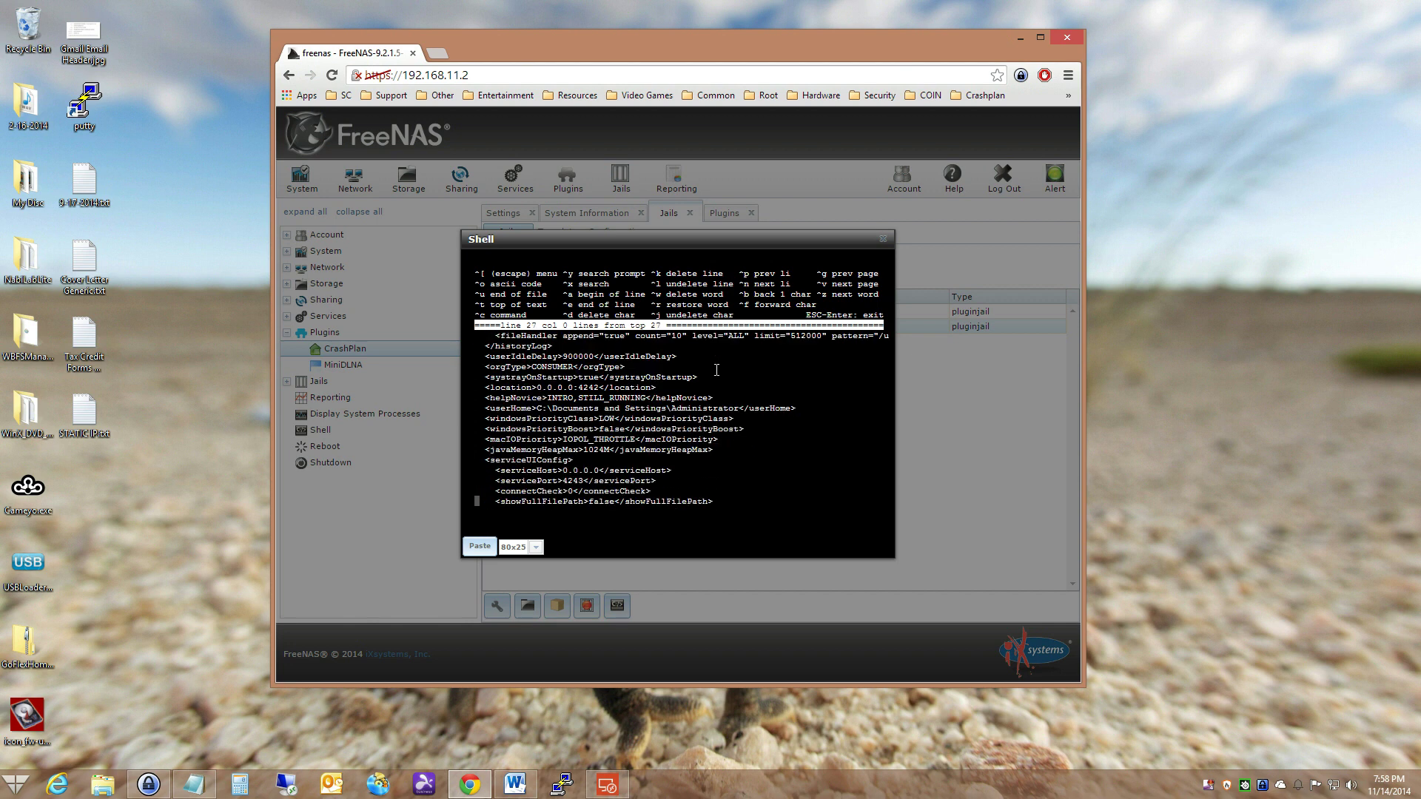
key("Right")
key("Right")
key("Right")
key("Right")
key("Up")
key("Right")
key("Right")
key("Right")
key("Right")
key("Right")
key("Right")
key("Right")
key("Right")
key("Right")
key("Left")
key("Left")
key("Down")
key("Right")
key("Right")
key("Right")
key("Right")
key("Right")
key("Right")
key("Right")
key("BackSpace")
type("127")
key("BackSpace")
key("BackSpace")
key("Down")
key("Right")
key("Right")
- Save the changes and exit ee back to the jail's root prompt
key("Escape")
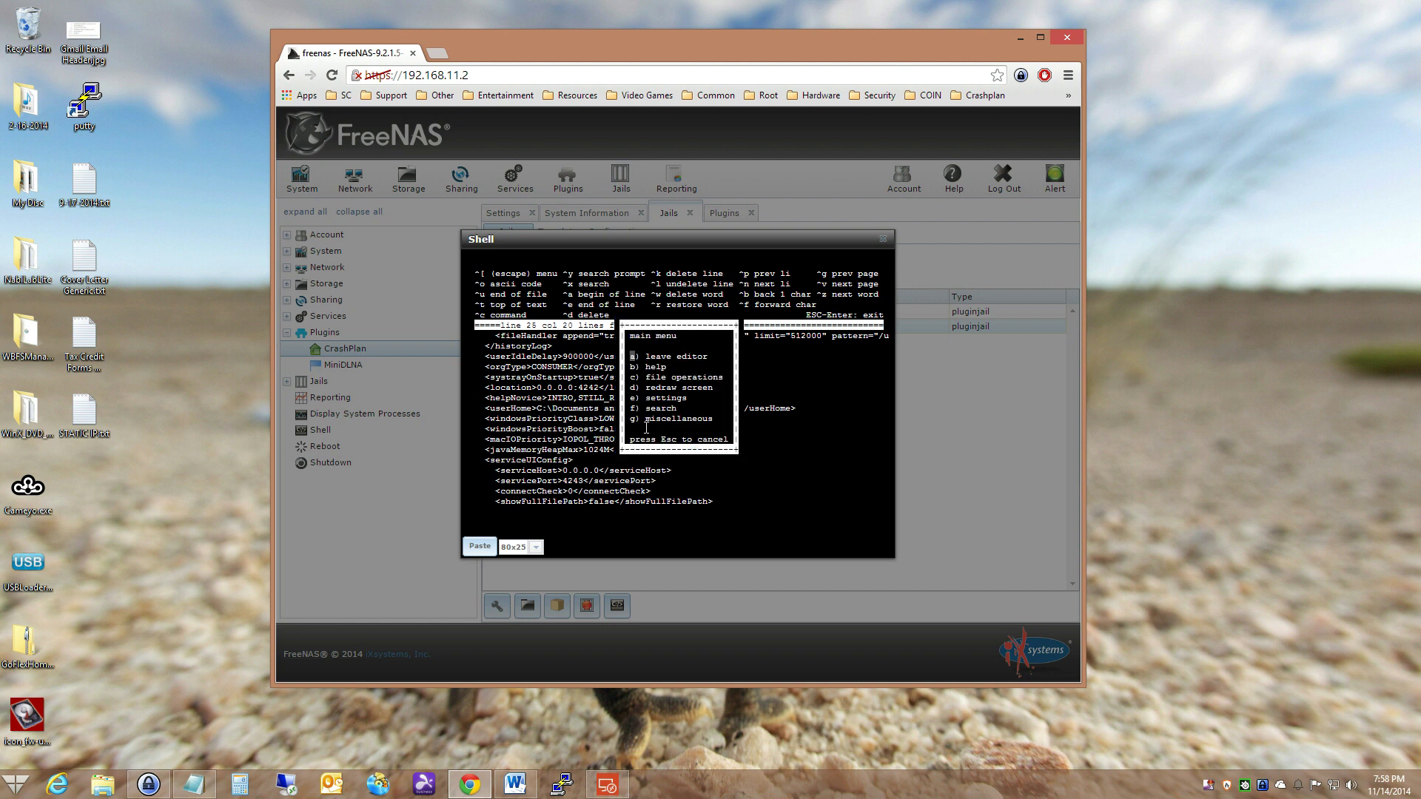
key("a")
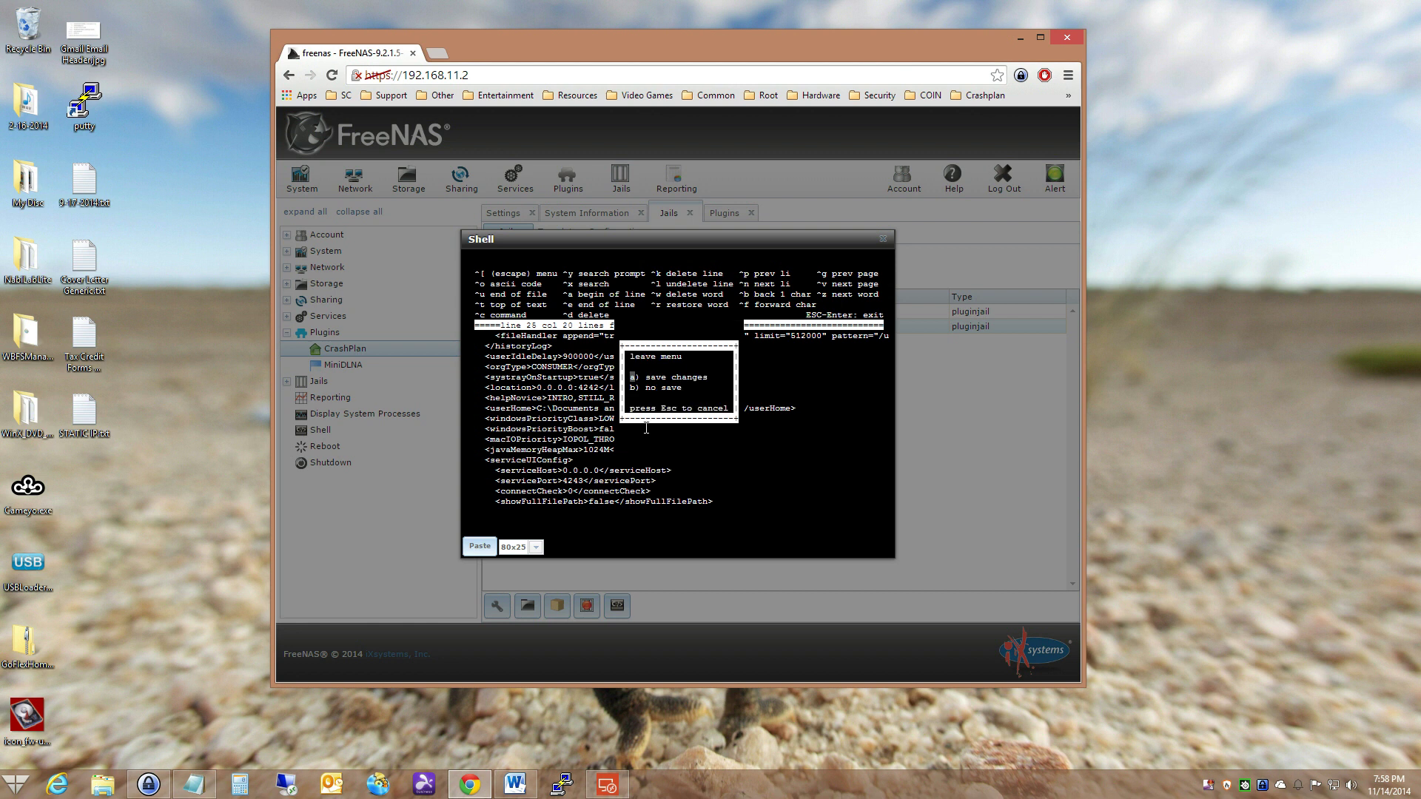
key("Down")
key("Up")
key("Return")
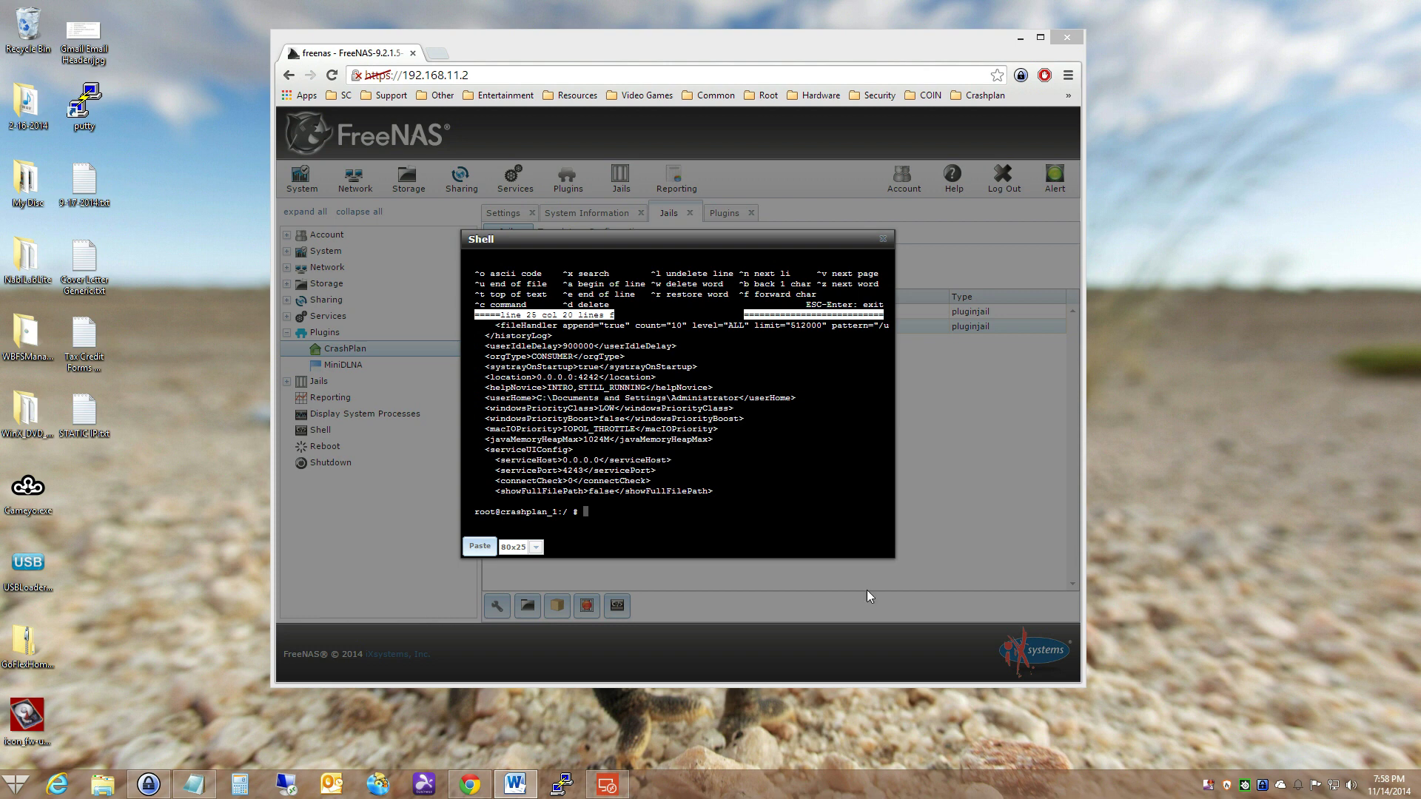
- Paste 'service crashplan stop && service crashplan start' at the jail's shell prompt
left_click(481, 547)
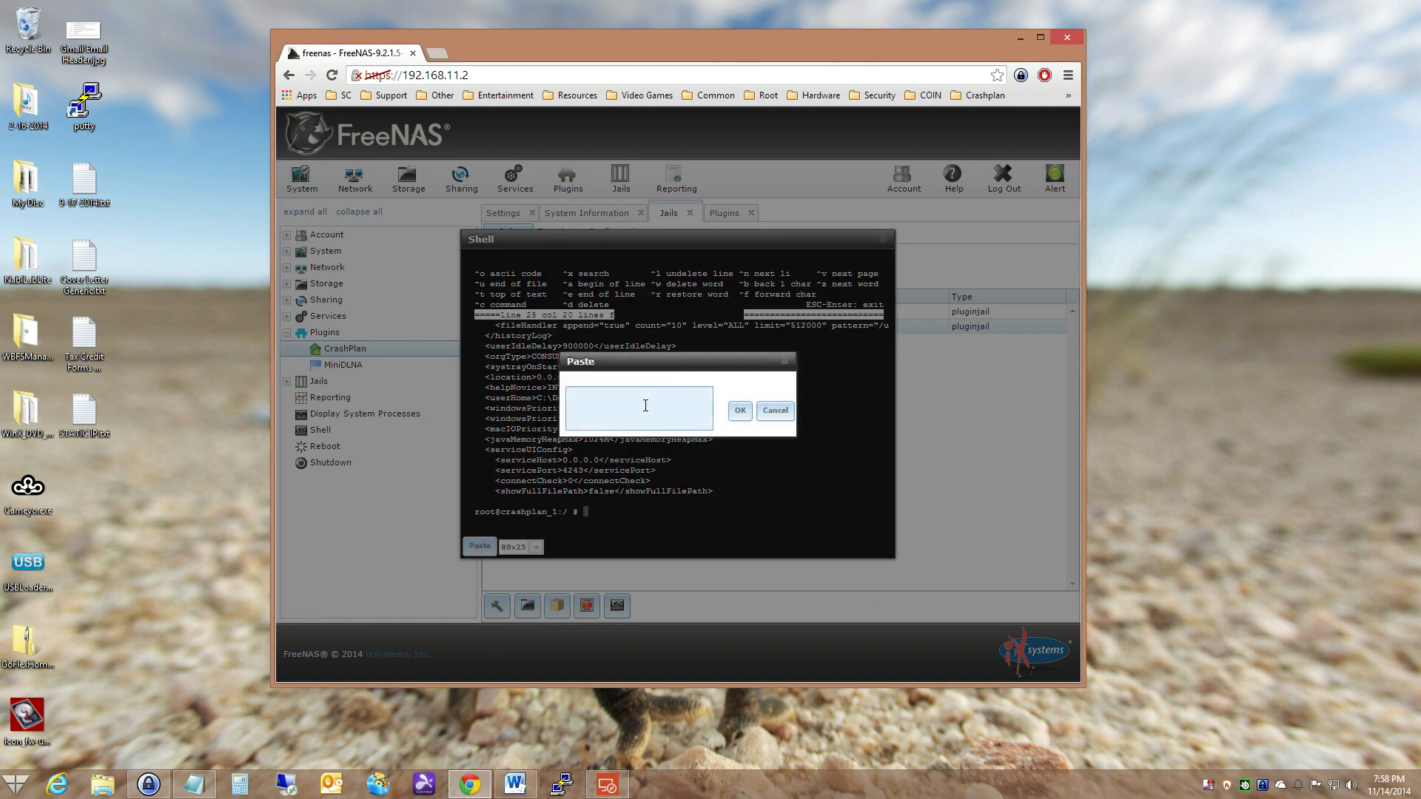
type("service crashplan stop && service crashplan")
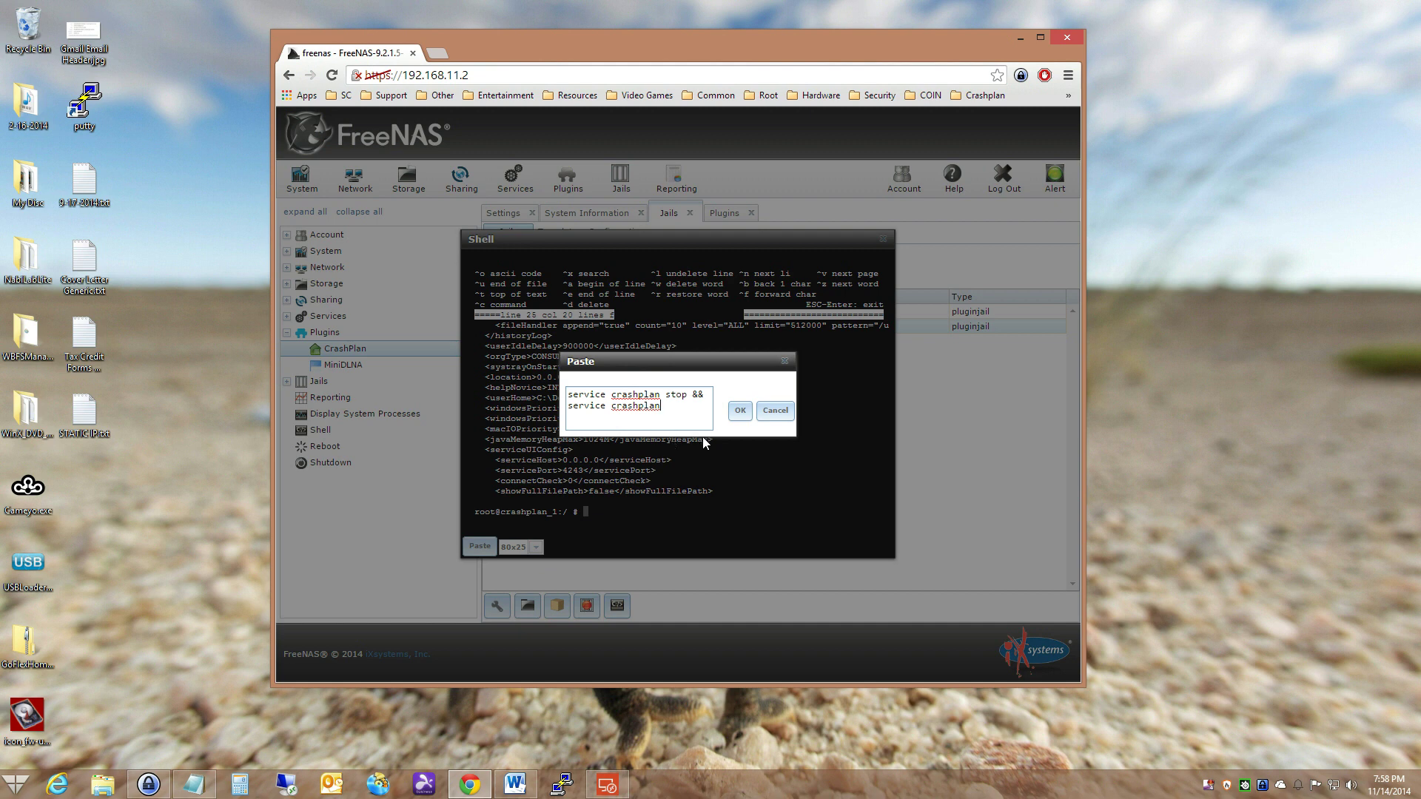
left_click(740, 410)
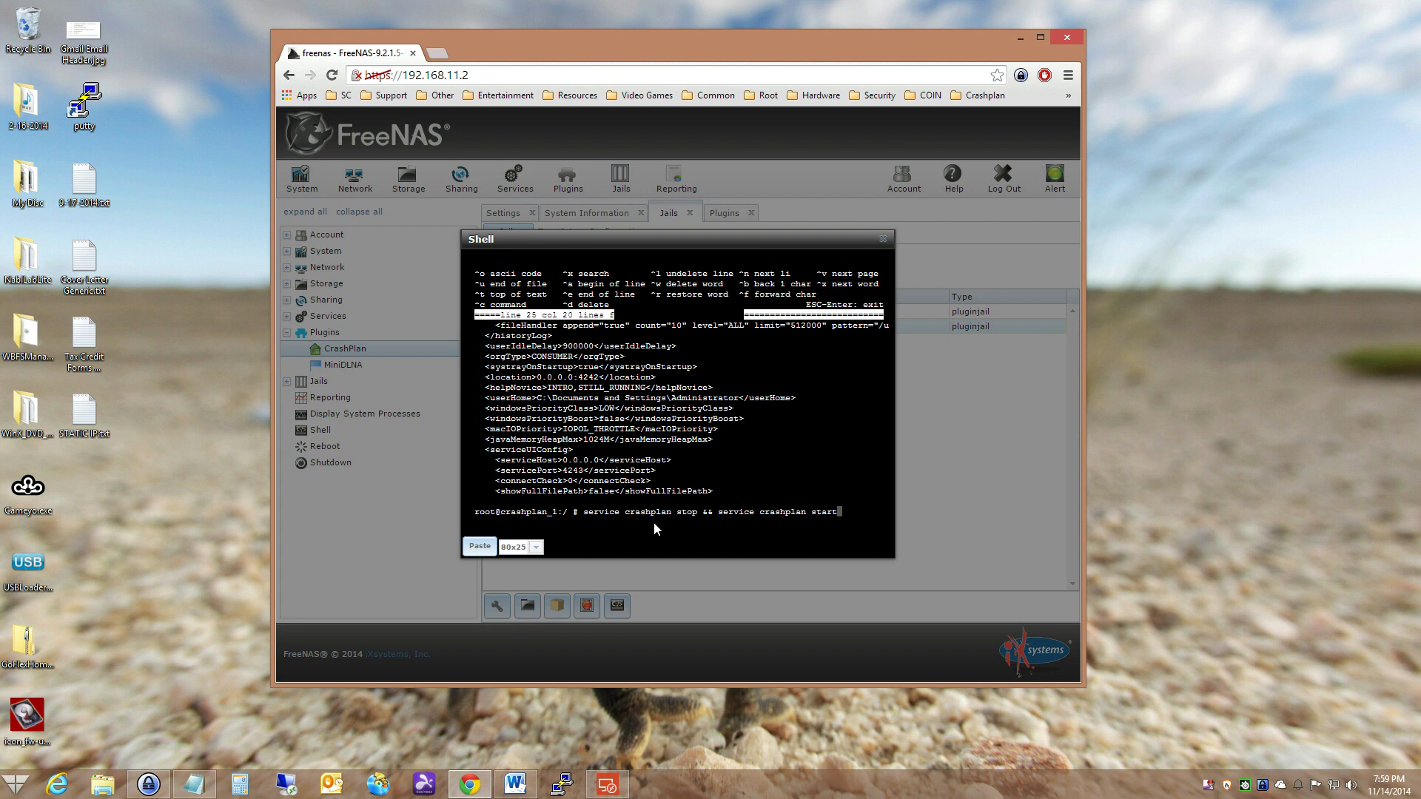
- Run sockstat -l in the jail and highlight the java entries listening on *:4243
key("BackSpace")
key("BackSpace")
key("BackSpace")
key("BackSpace")
key("BackSpace")
key("BackSpace")
key("BackSpace")
key("BackSpace")
key("BackSpace")
key("BackSpace")
key("BackSpace")
key("BackSpace")
key("BackSpace")
key("BackSpace")
key("BackSpace")
key("BackSpace")
key("BackSpace")
key("BackSpace")
key("BackSpace")
key("BackSpace")
key("BackSpace")
key("BackSpace")
key("BackSpace")
key("BackSpace")
key("BackSpace")
key("BackSpace")
key("BackSpace")
key("BackSpace")
key("BackSpace")
key("BackSpace")
key("BackSpace")
key("BackSpace")
key("BackSpace")
key("BackSpace")
key("BackSpace")
key("BackSpace")
key("BackSpace")
type("t")
key("Return")
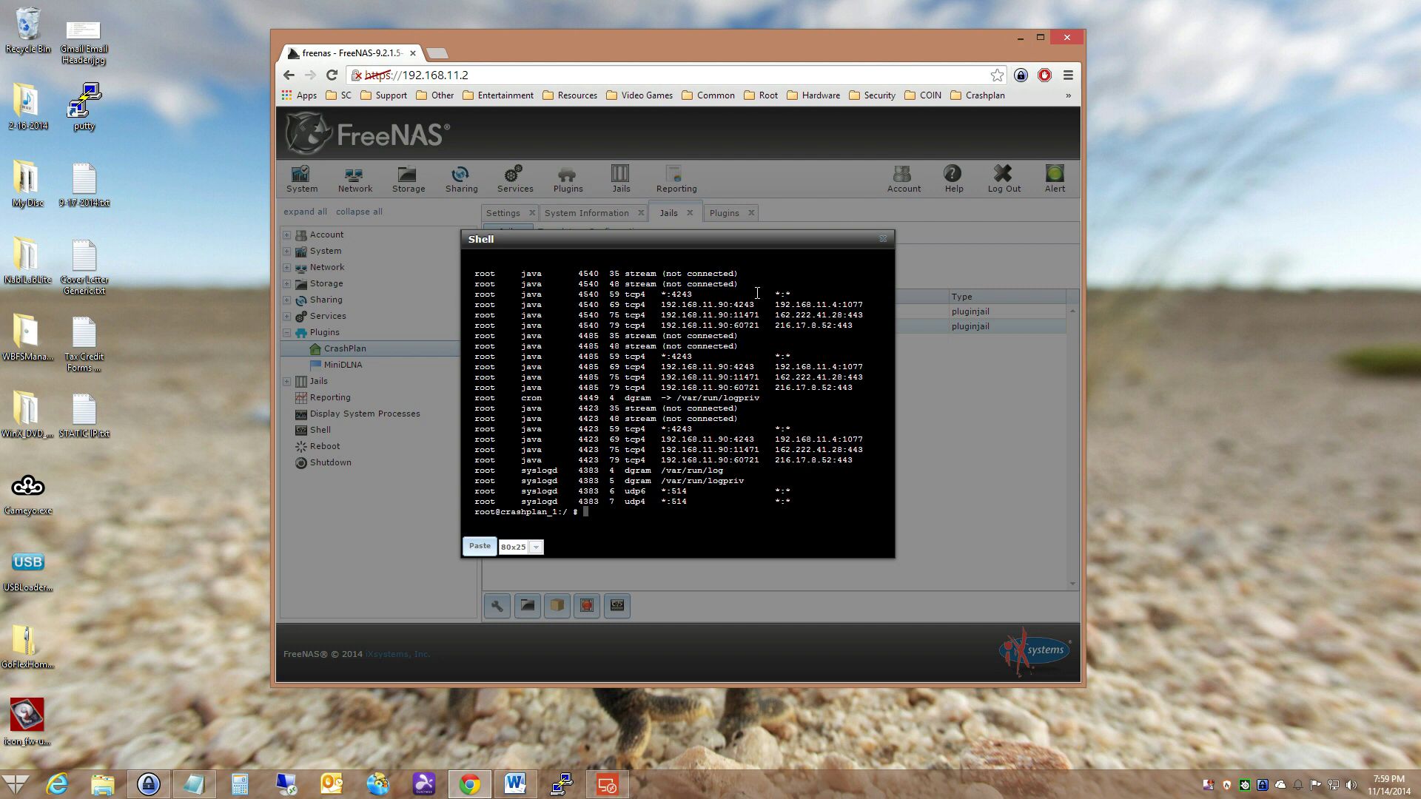
type("sockstat -l")
key("Return")
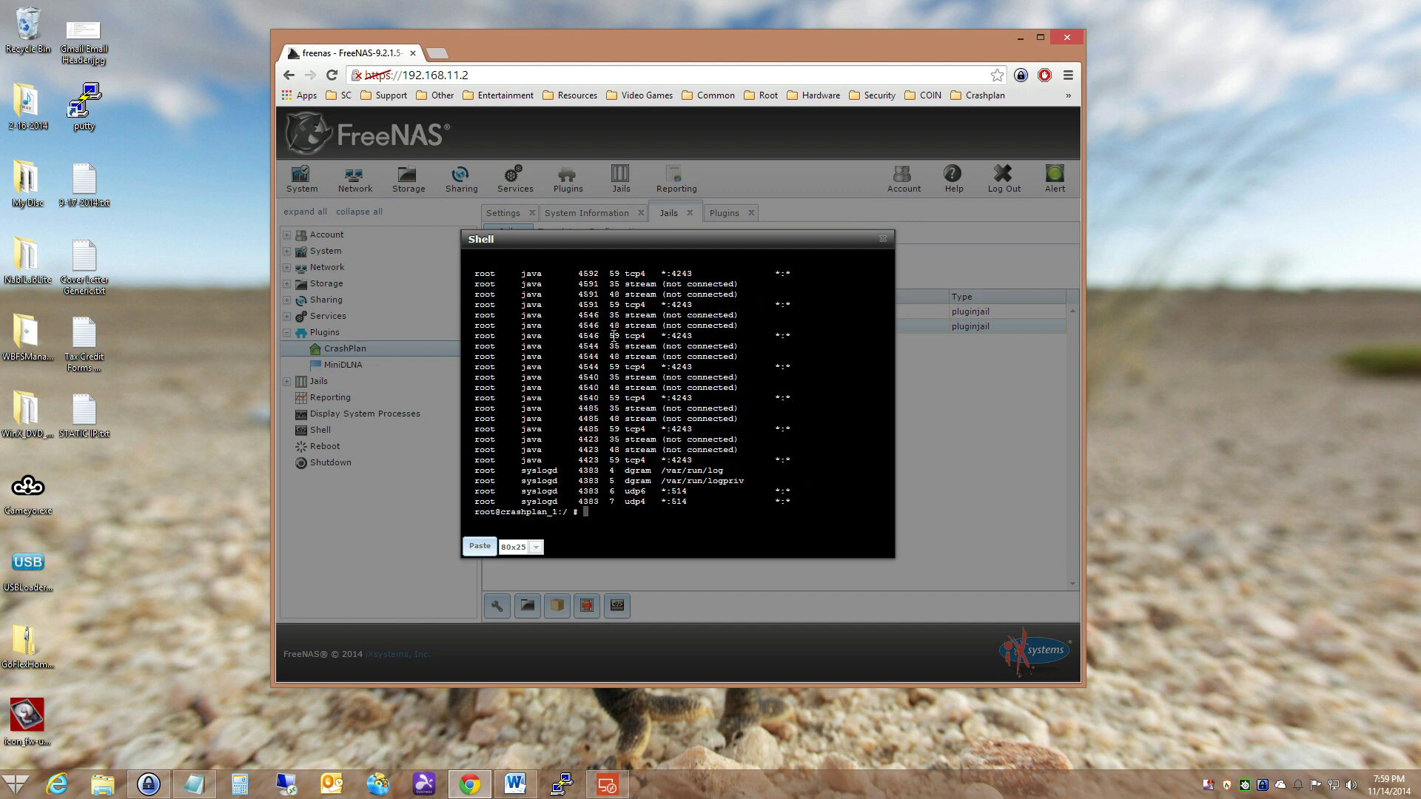
left_click_drag(661, 335, 699, 335)
- Switch to the vserver remote desktop, view the CrashPlan backup overview, then minimize the client
left_click(606, 785)
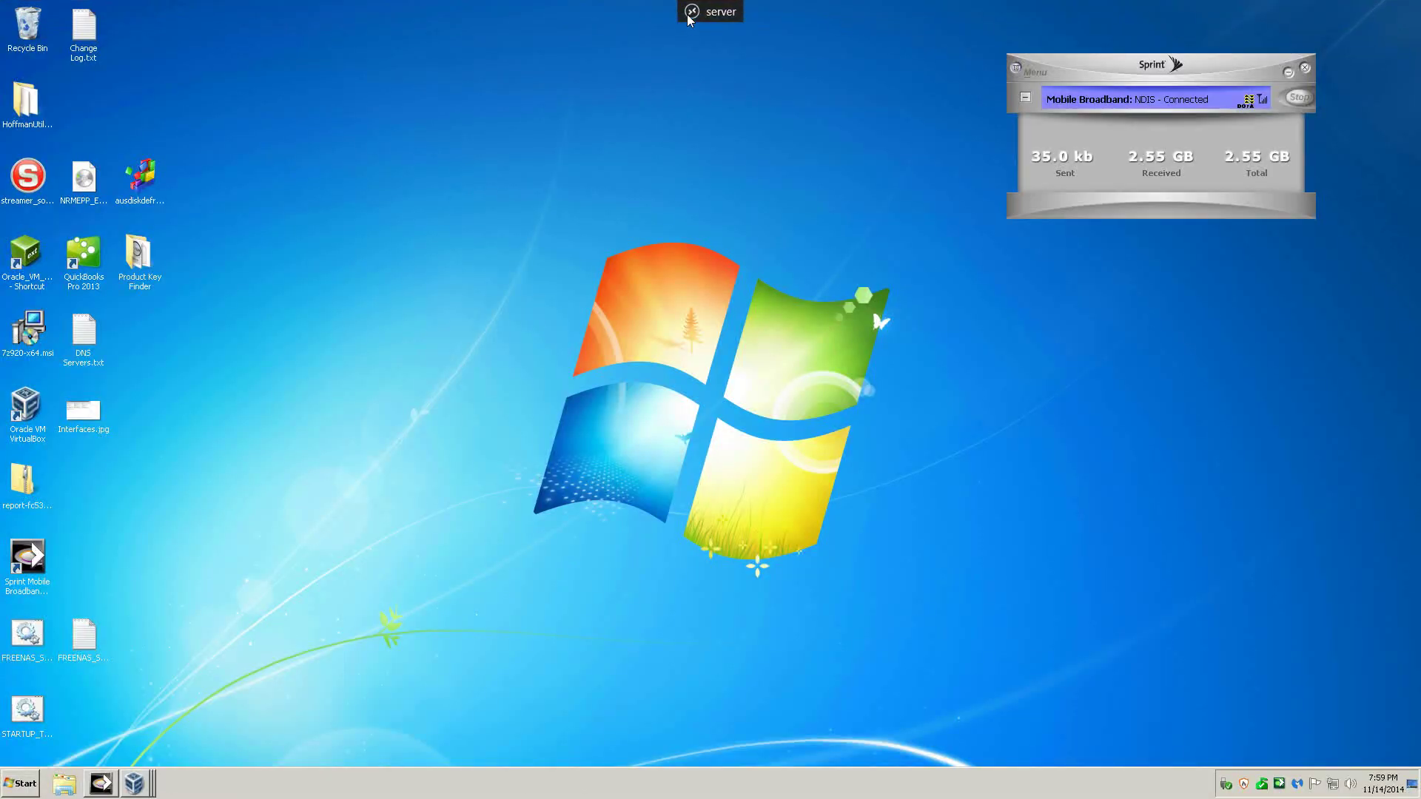
left_click(687, 15)
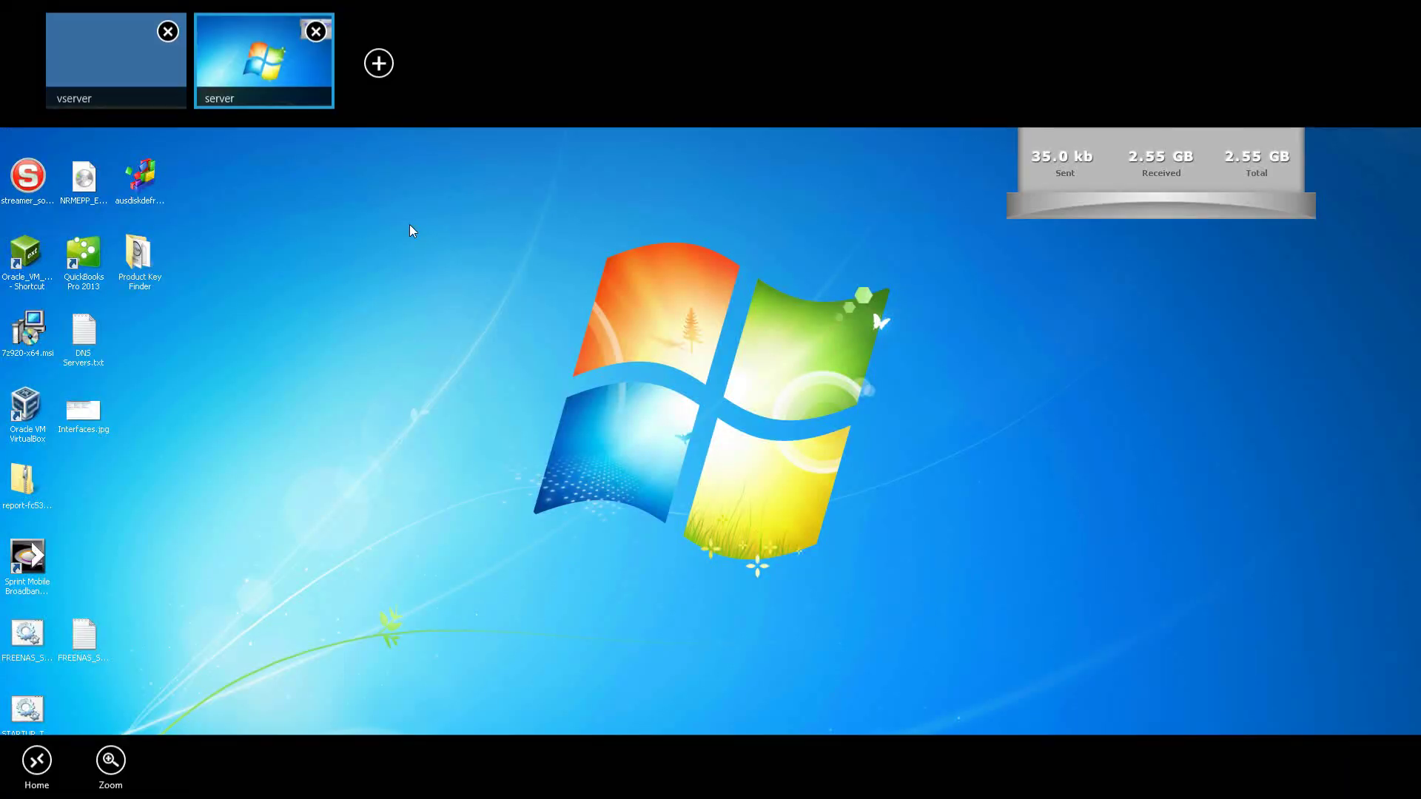
left_click(145, 77)
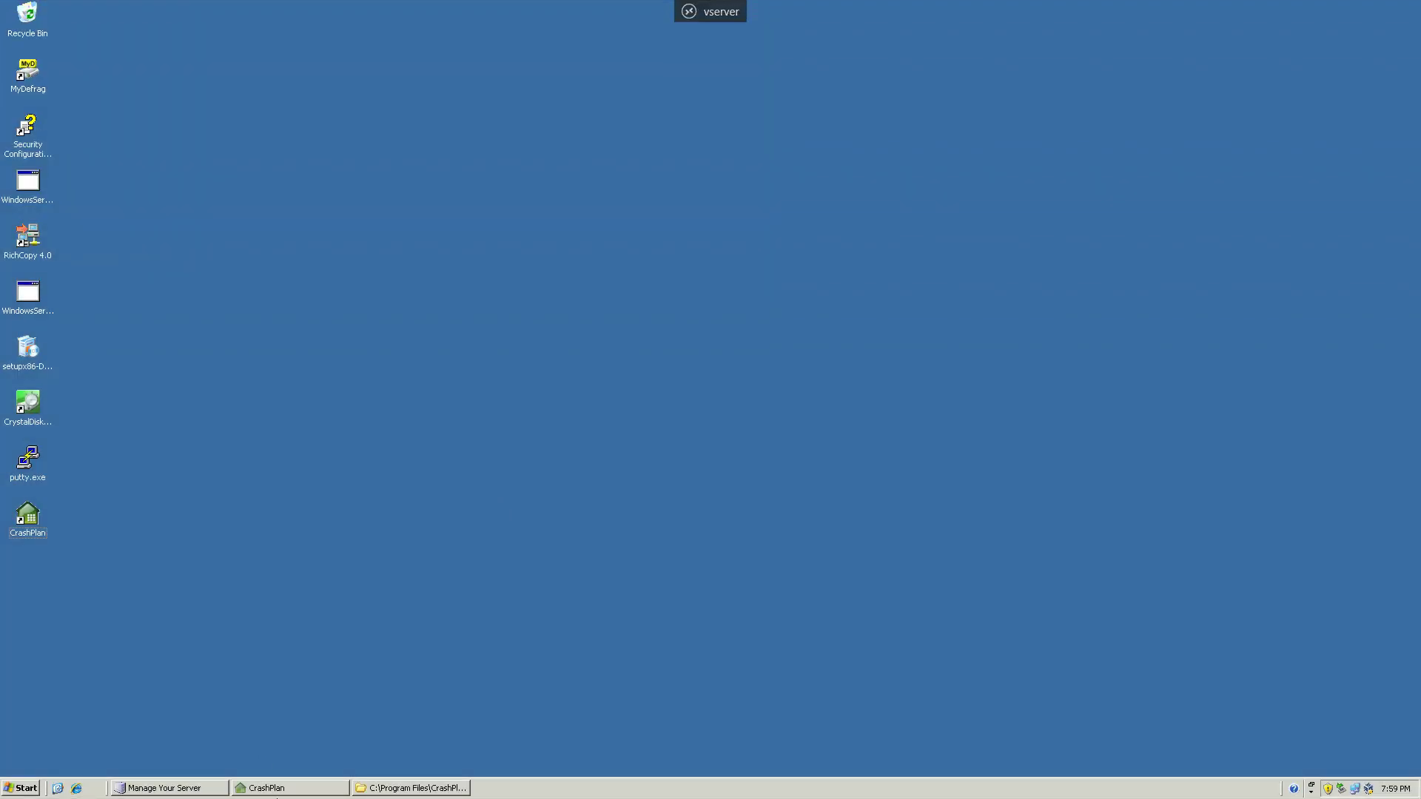
left_click(291, 788)
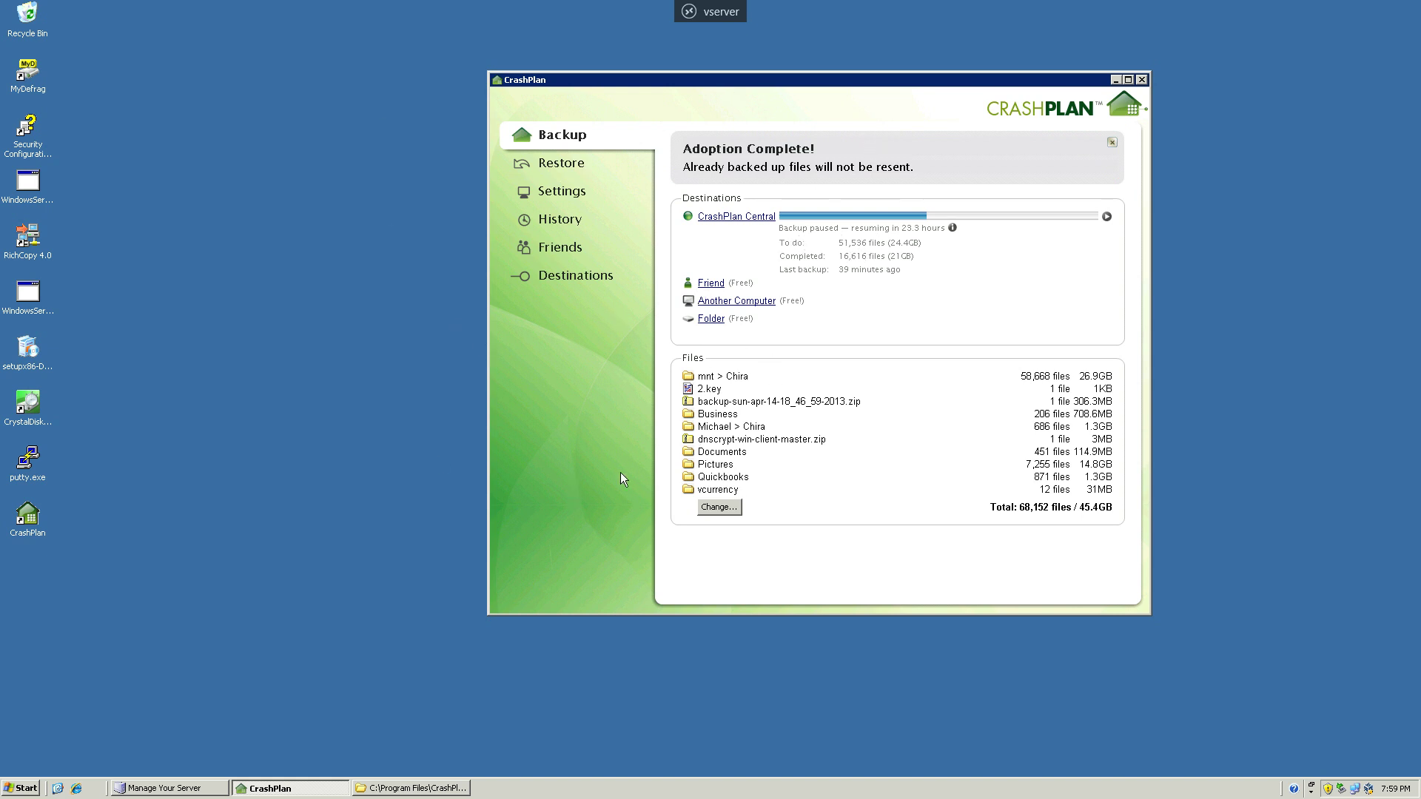
left_click(1115, 81)
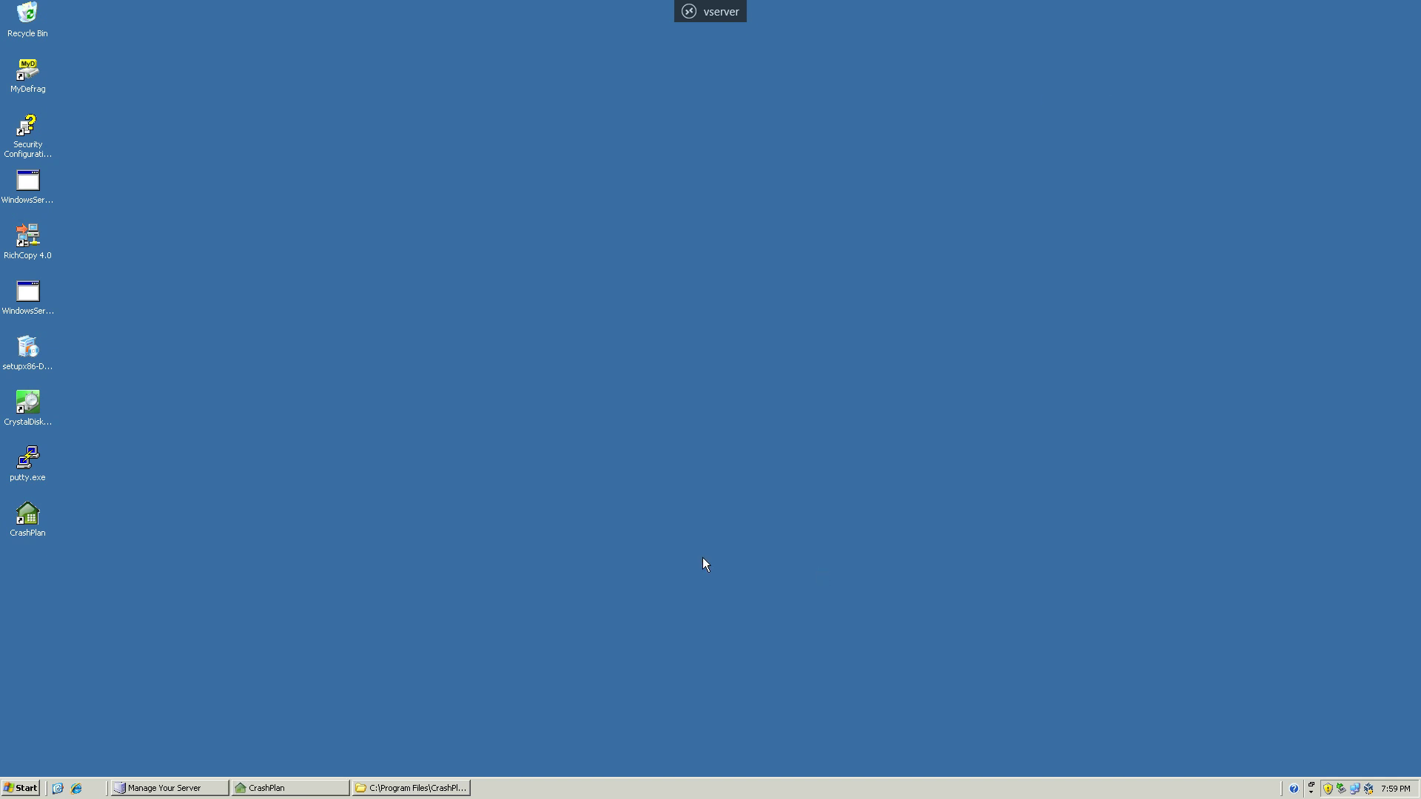
- End the CrashPlanDesktop.exe process tree in Task Manager, then minimise Task Manager
right_click(566, 790)
left_click(626, 753)
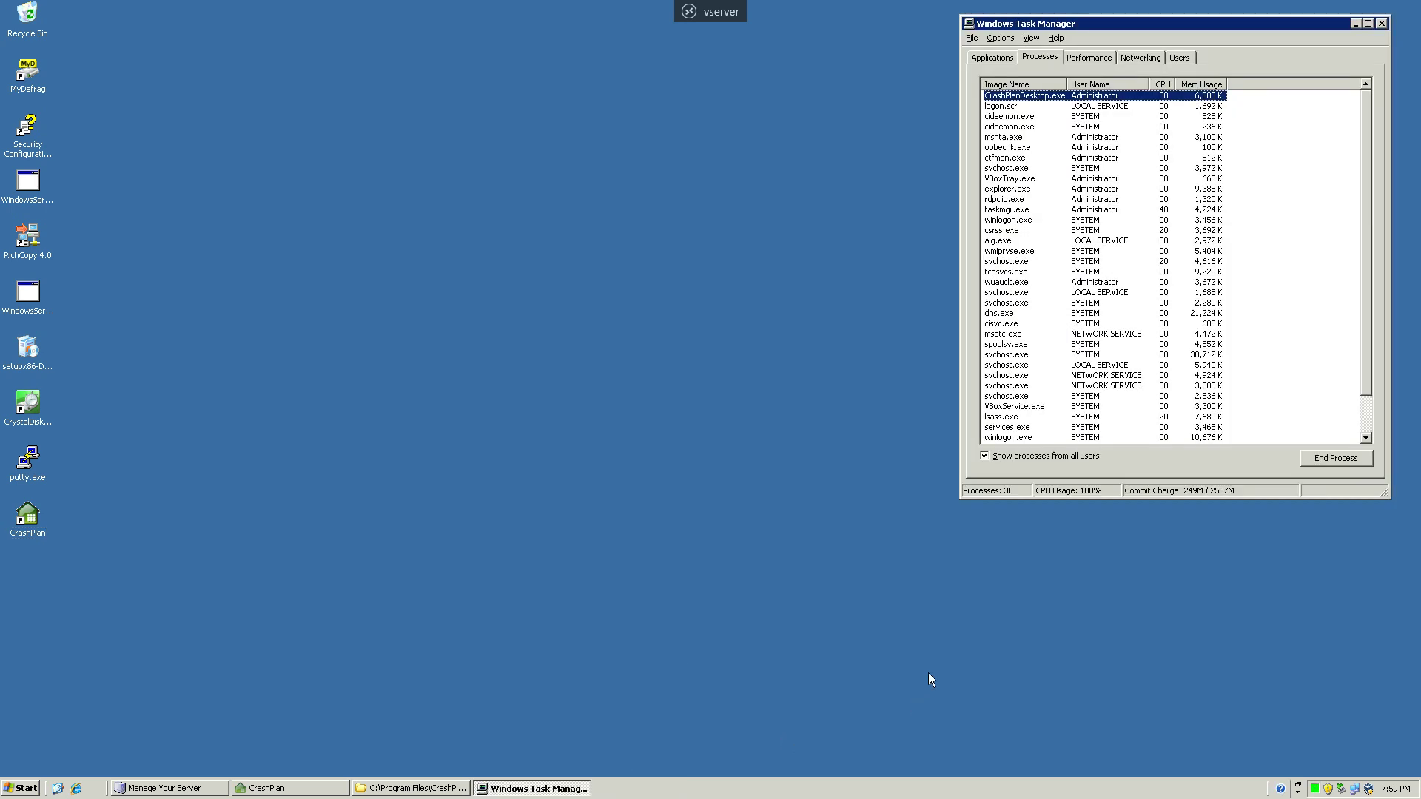
right_click(1033, 95)
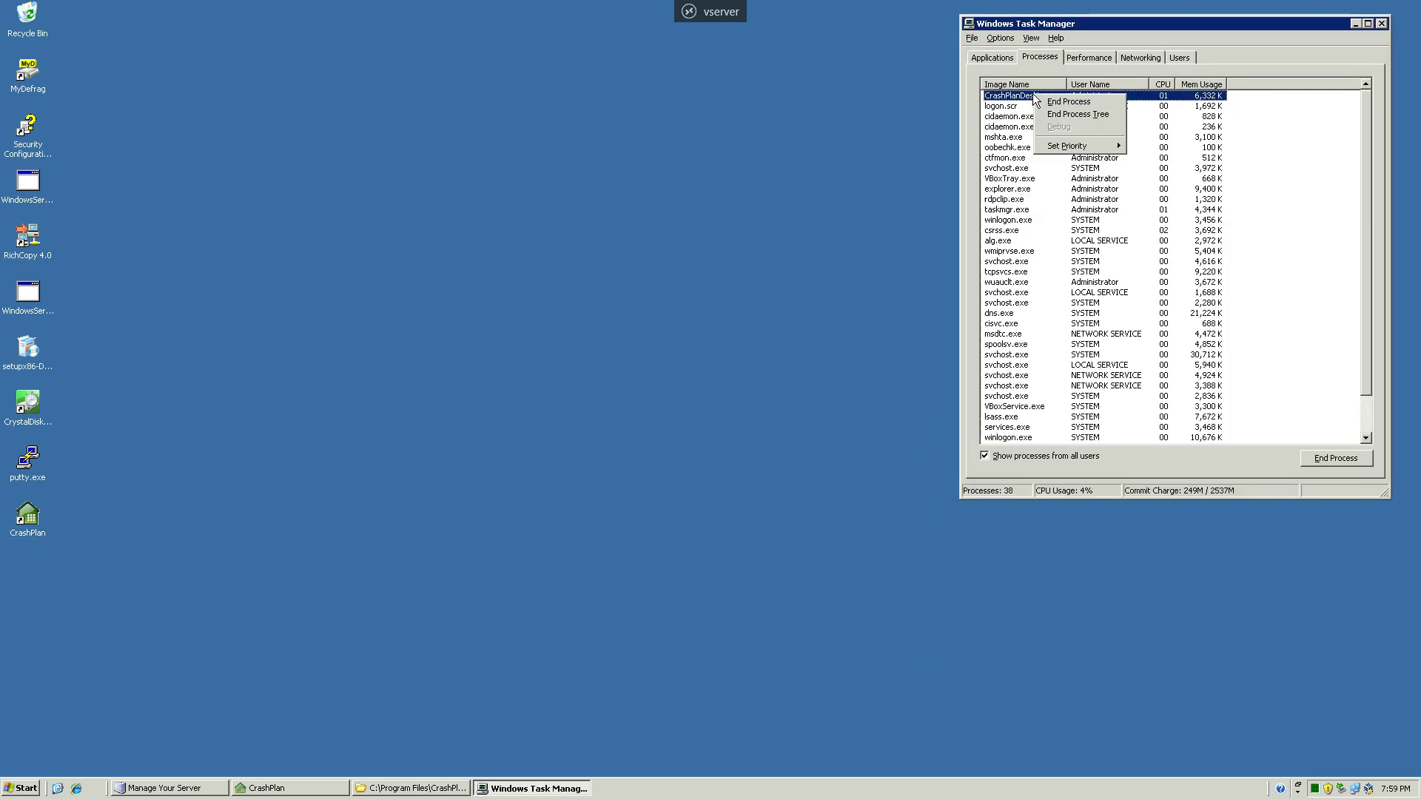
left_click(1069, 114)
left_click(688, 447)
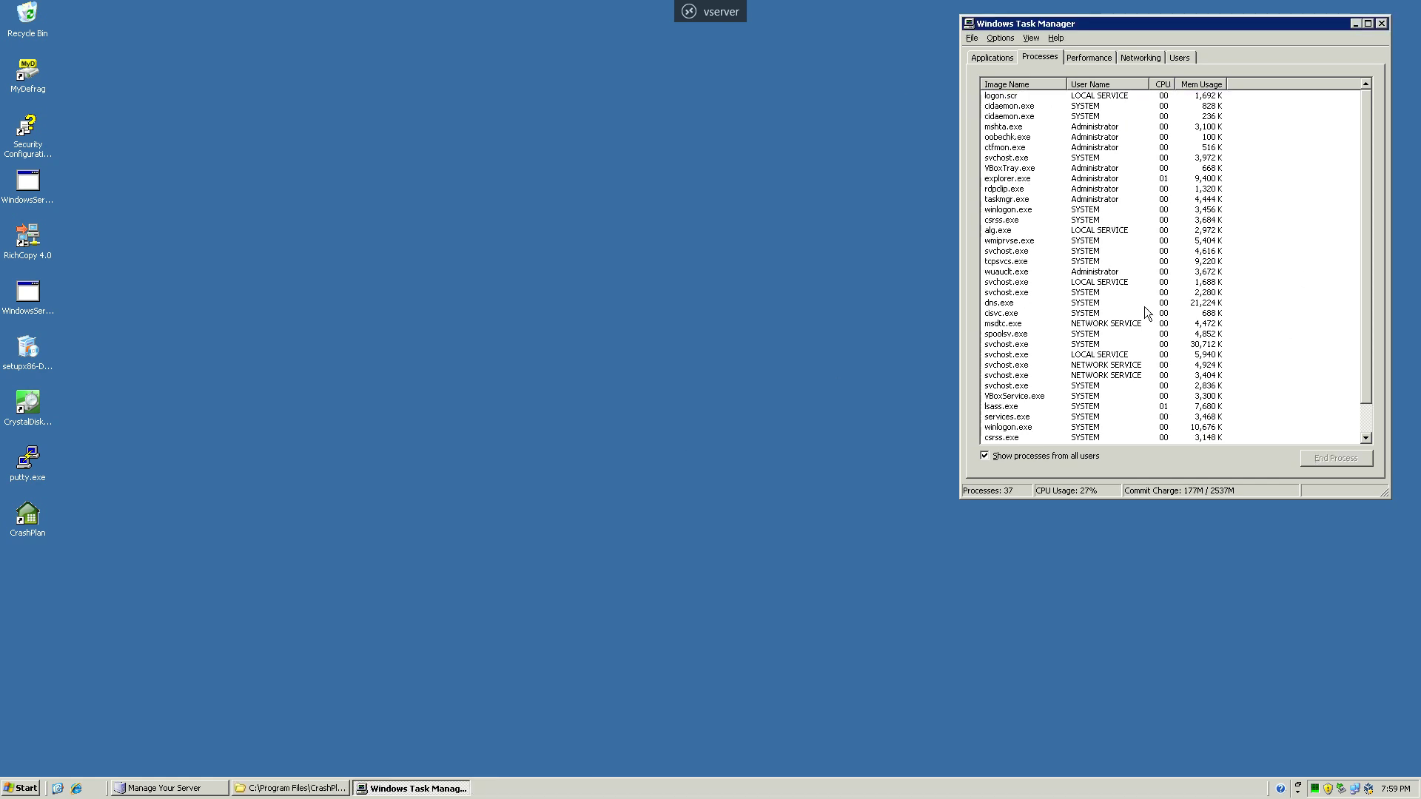
left_click(1355, 24)
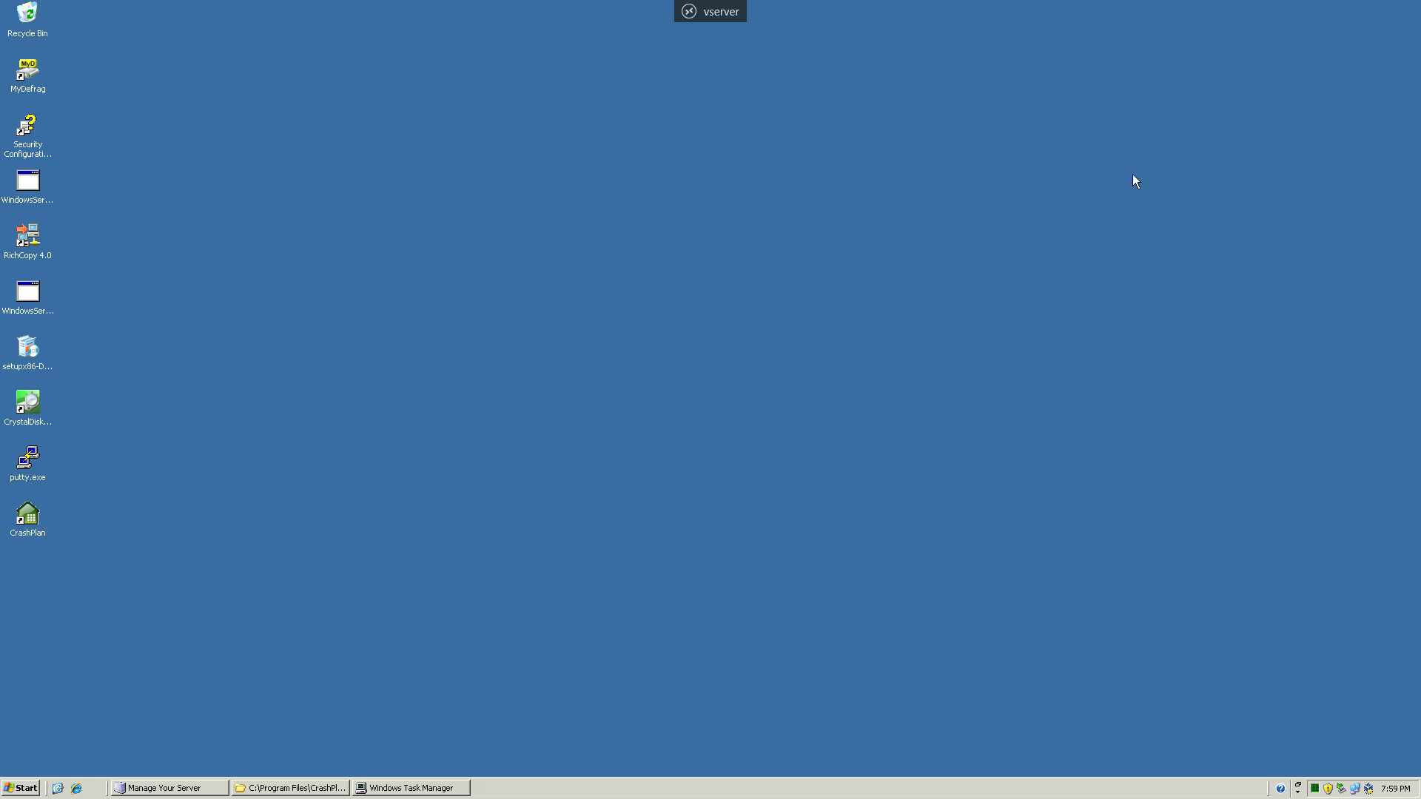
- Restore the C:\Program Files\CrashPlan\conf window and bring up the actions for ui.properties
left_click(281, 788)
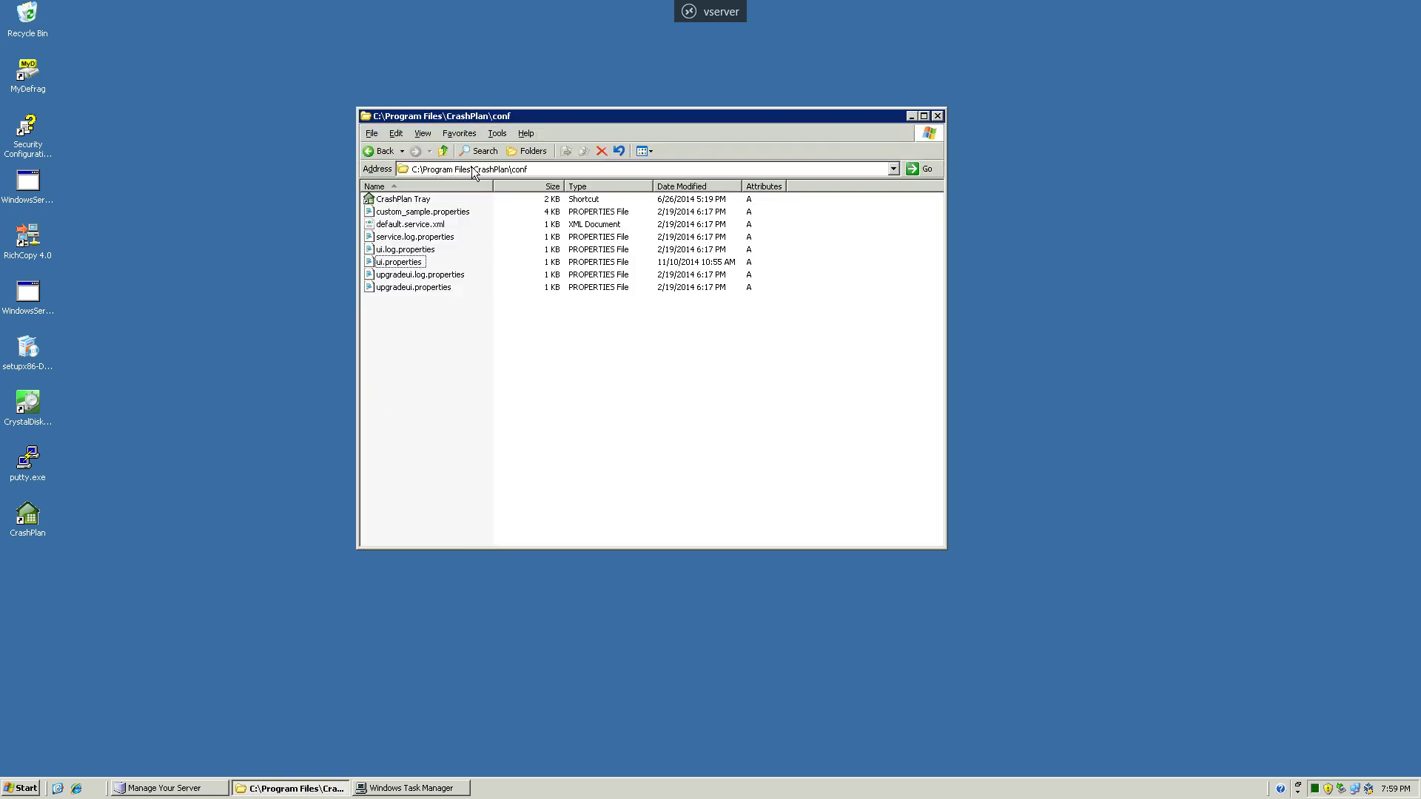
left_click(540, 170)
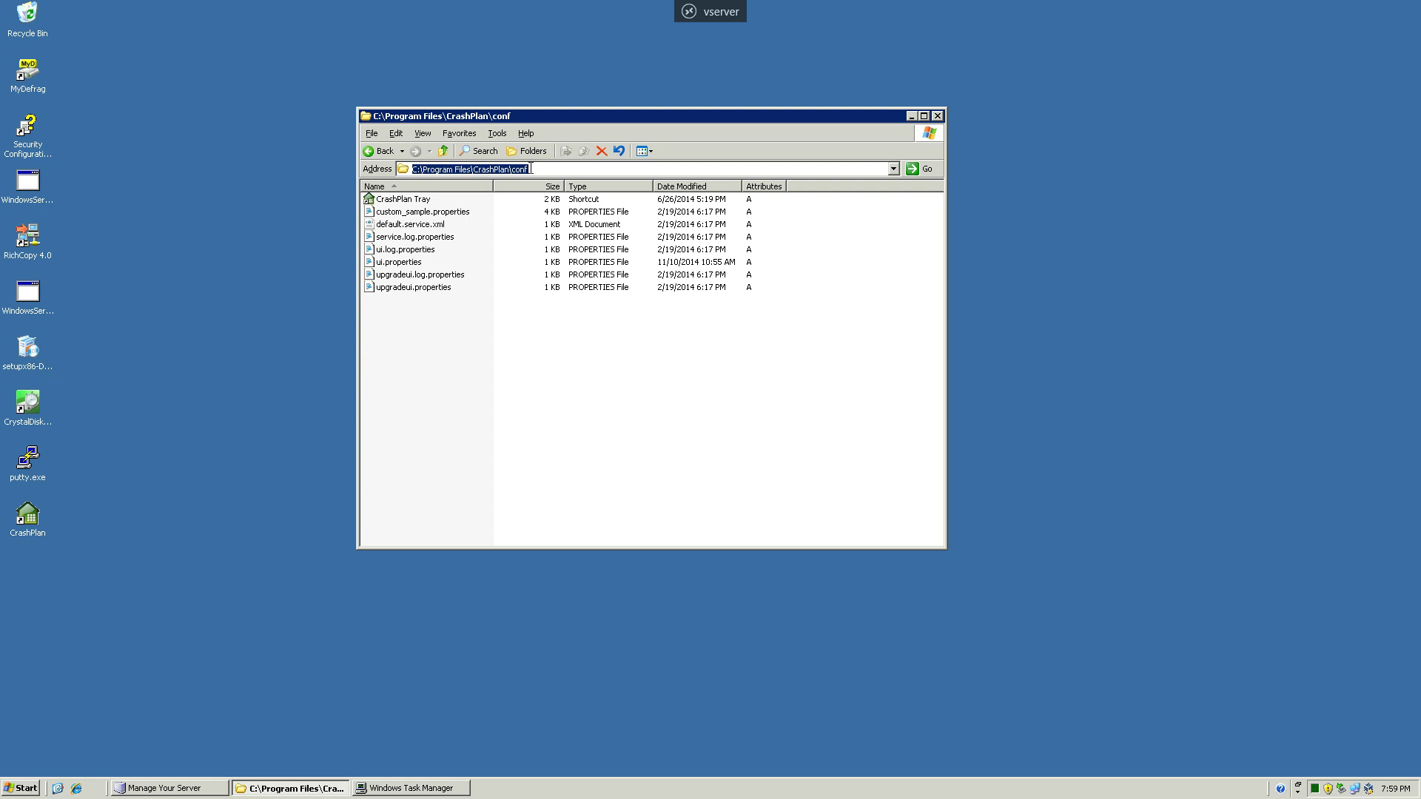
left_click_drag(532, 169, 516, 168)
left_click(406, 306)
left_click(397, 264)
right_click(398, 266)
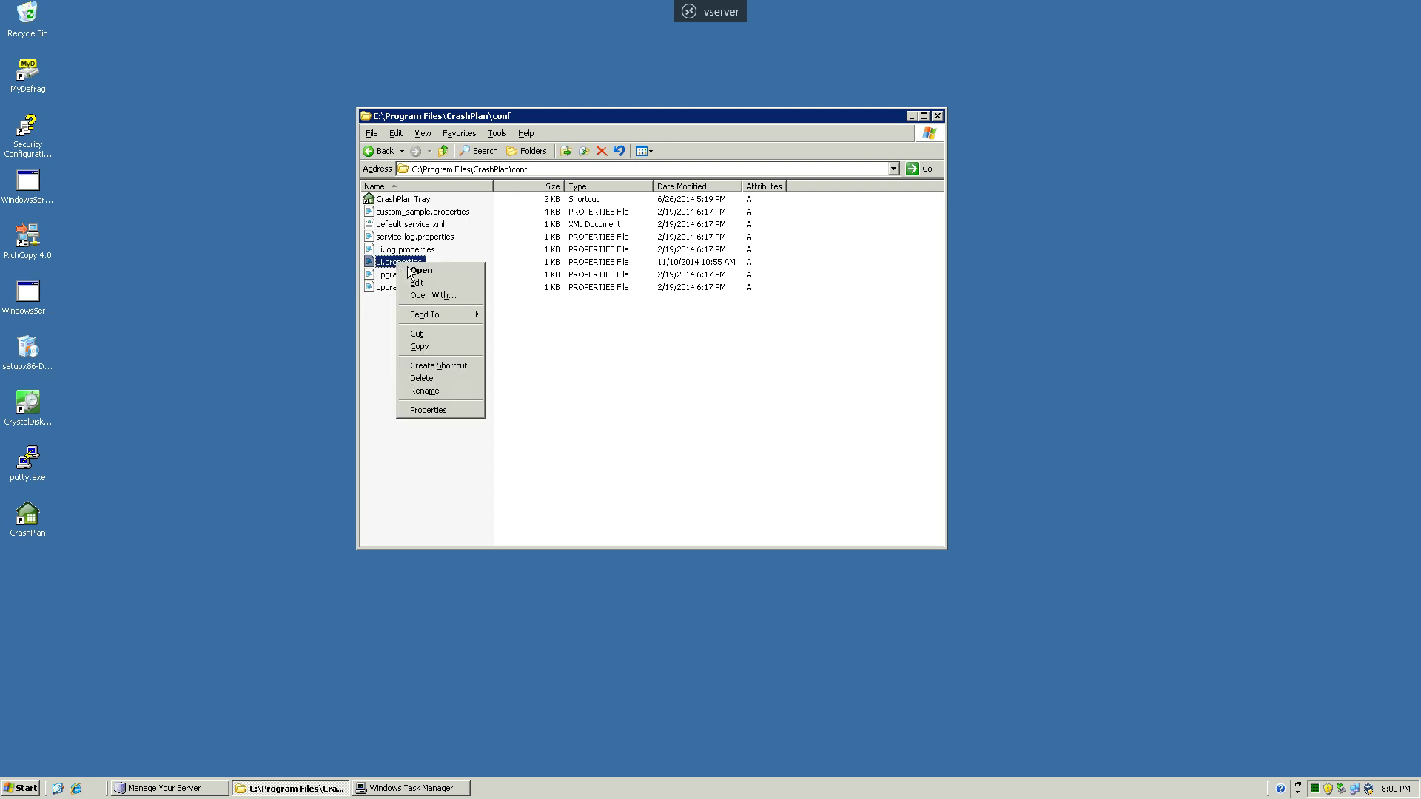
- Open ui.properties in Notepad and bring its text to the front for inspection
left_click(418, 285)
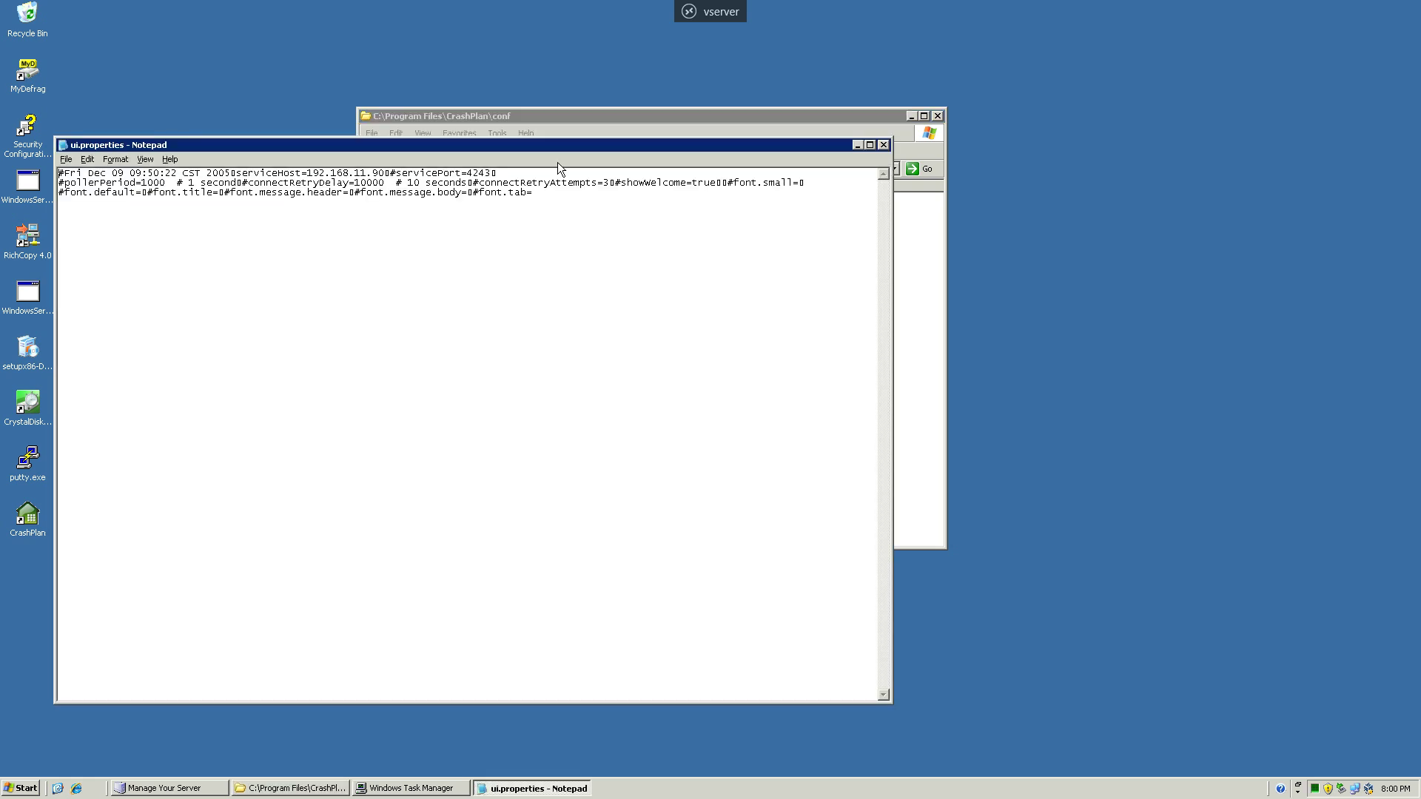
left_click_drag(562, 150, 565, 283)
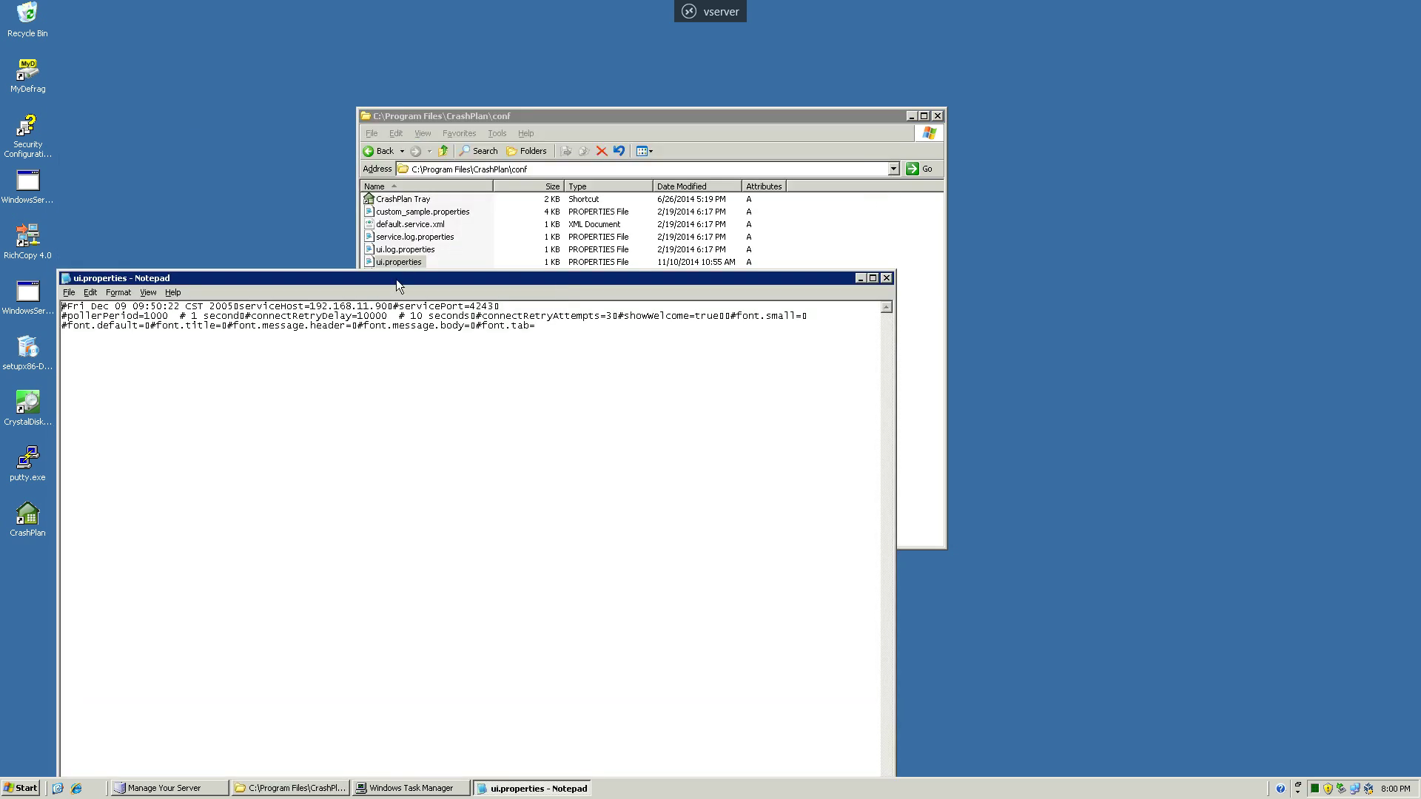
right_click(379, 264)
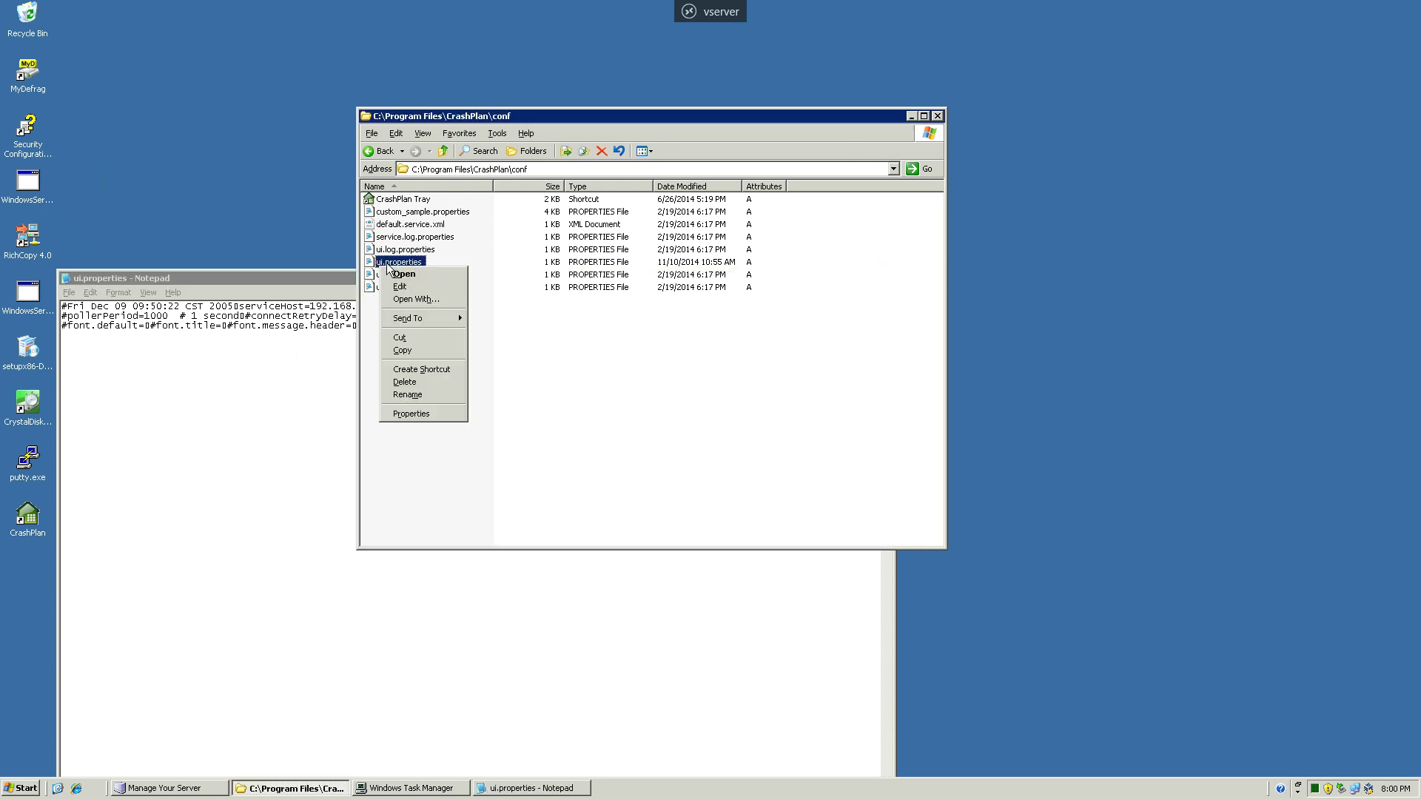
left_click(415, 300)
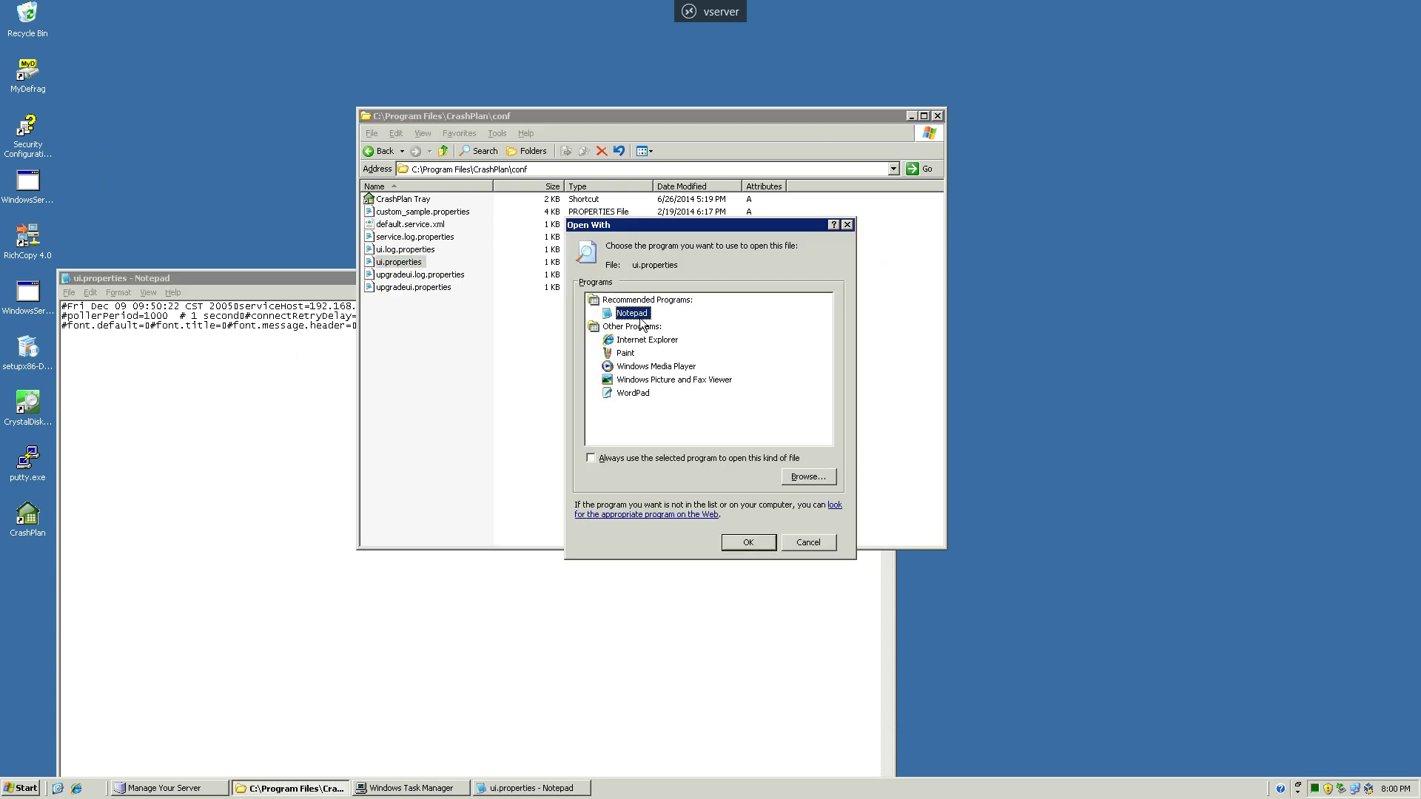
left_click(807, 547)
left_click(204, 348)
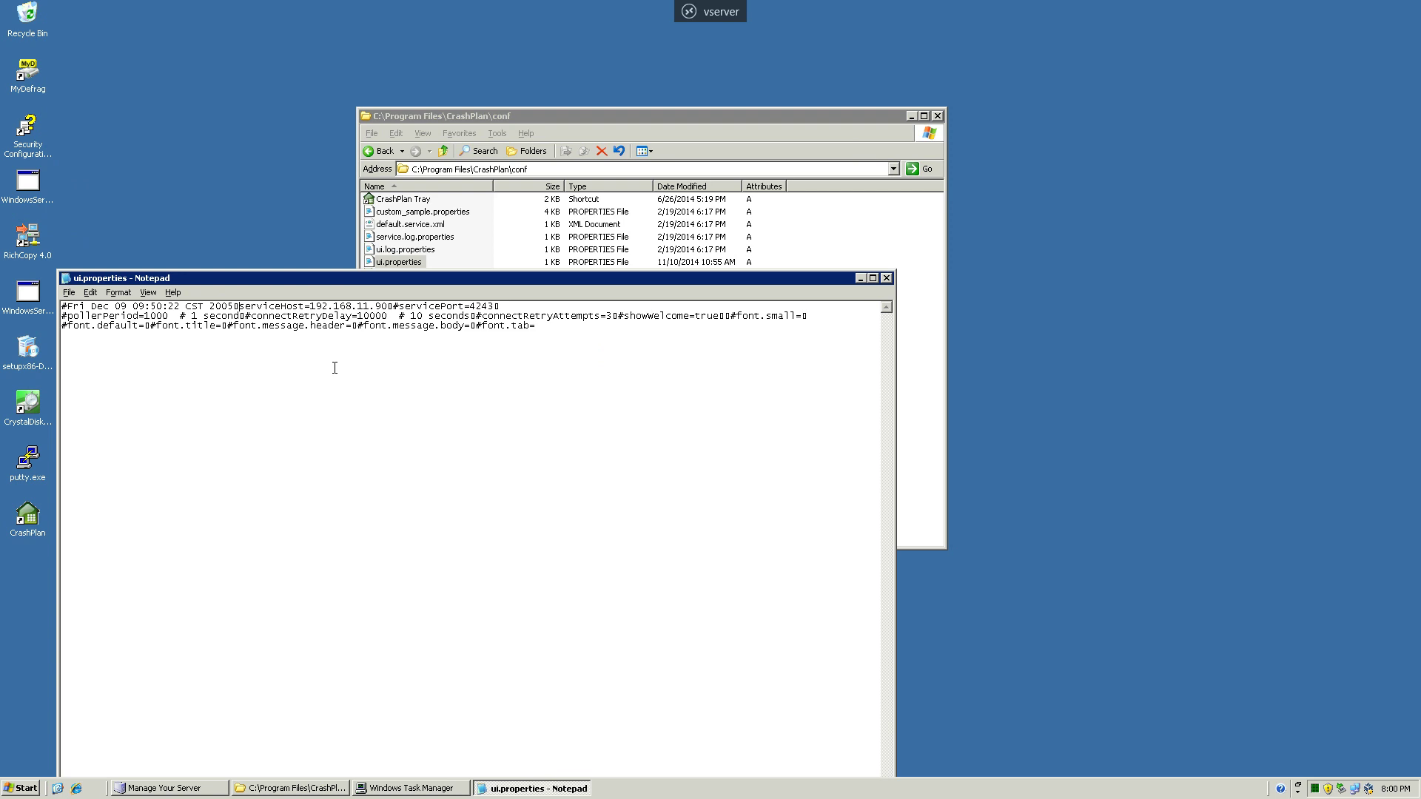
- Check the serviceHost=192.168.11.90 line, remove the stray #, and close Notepad
type("#")
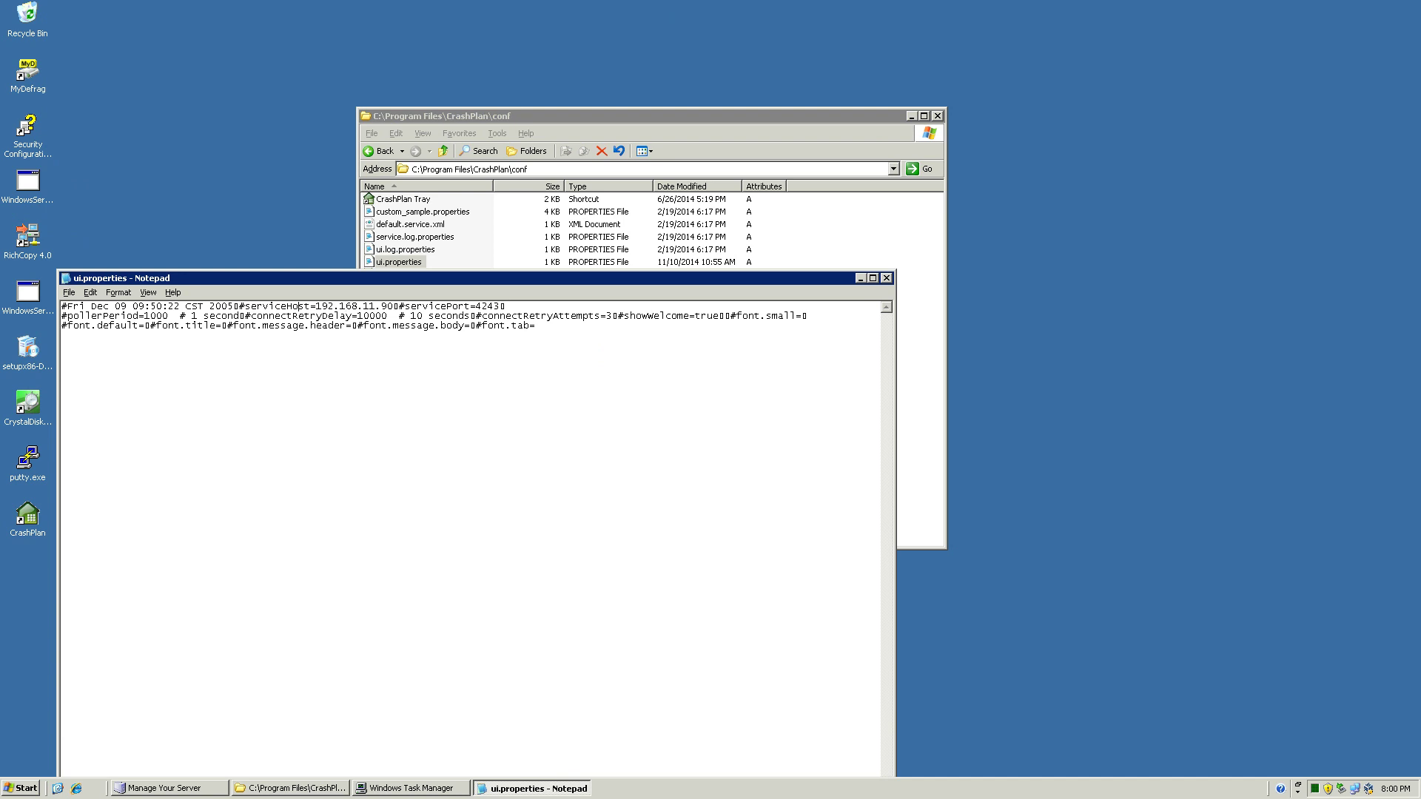
key("BackSpace")
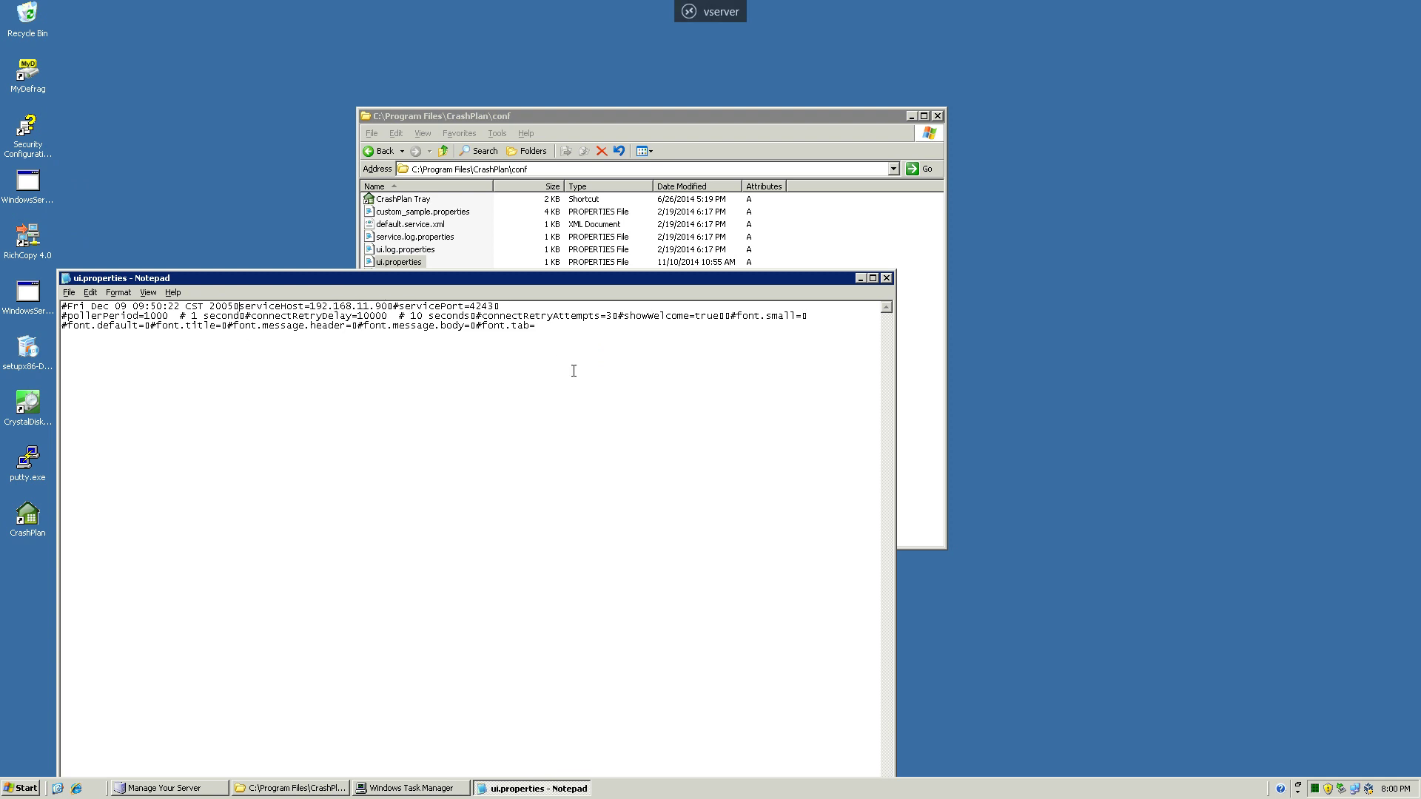
left_click(889, 278)
- Discard the ui.properties changes, relaunch CrashPlan and minimise it, then close the conf folder window
left_click(705, 429)
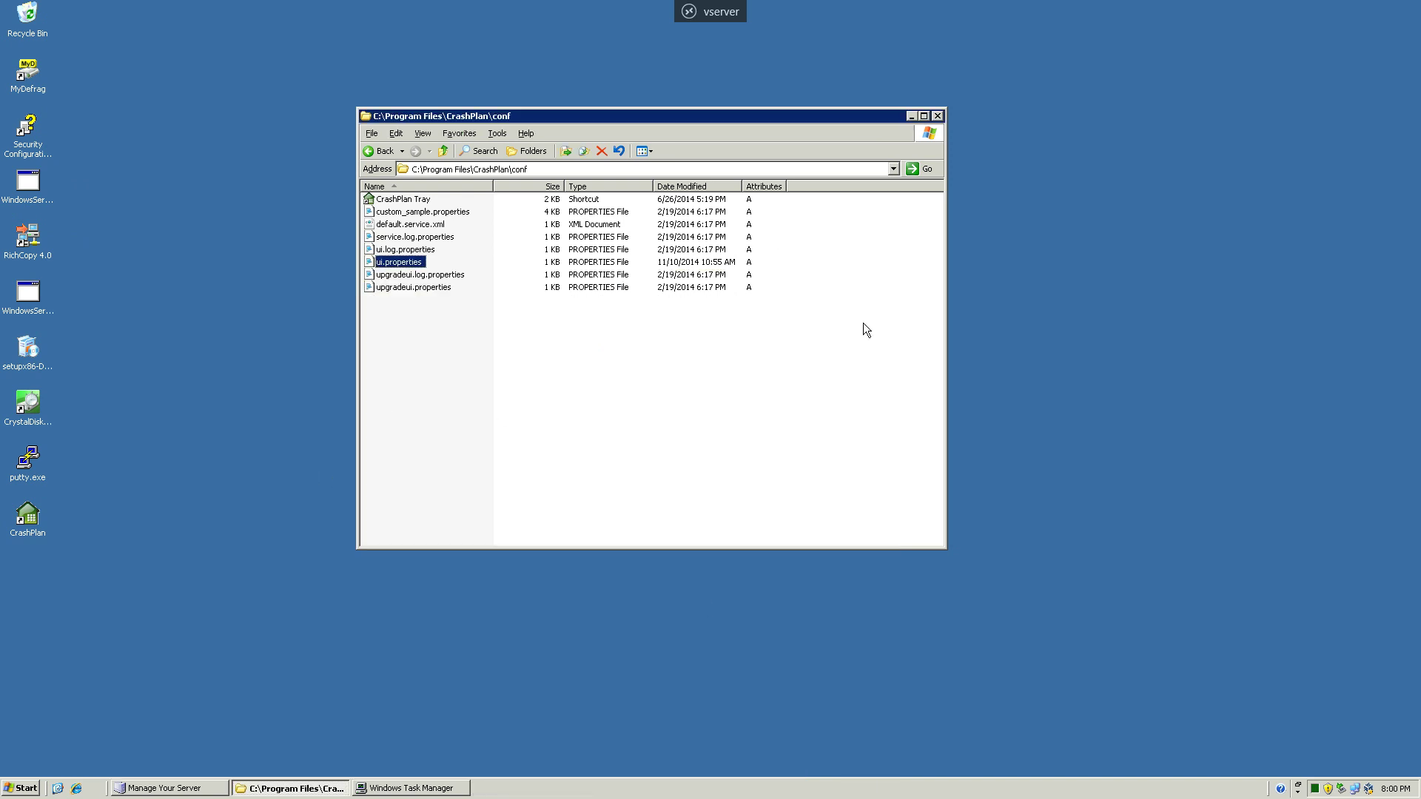
left_click(25, 524)
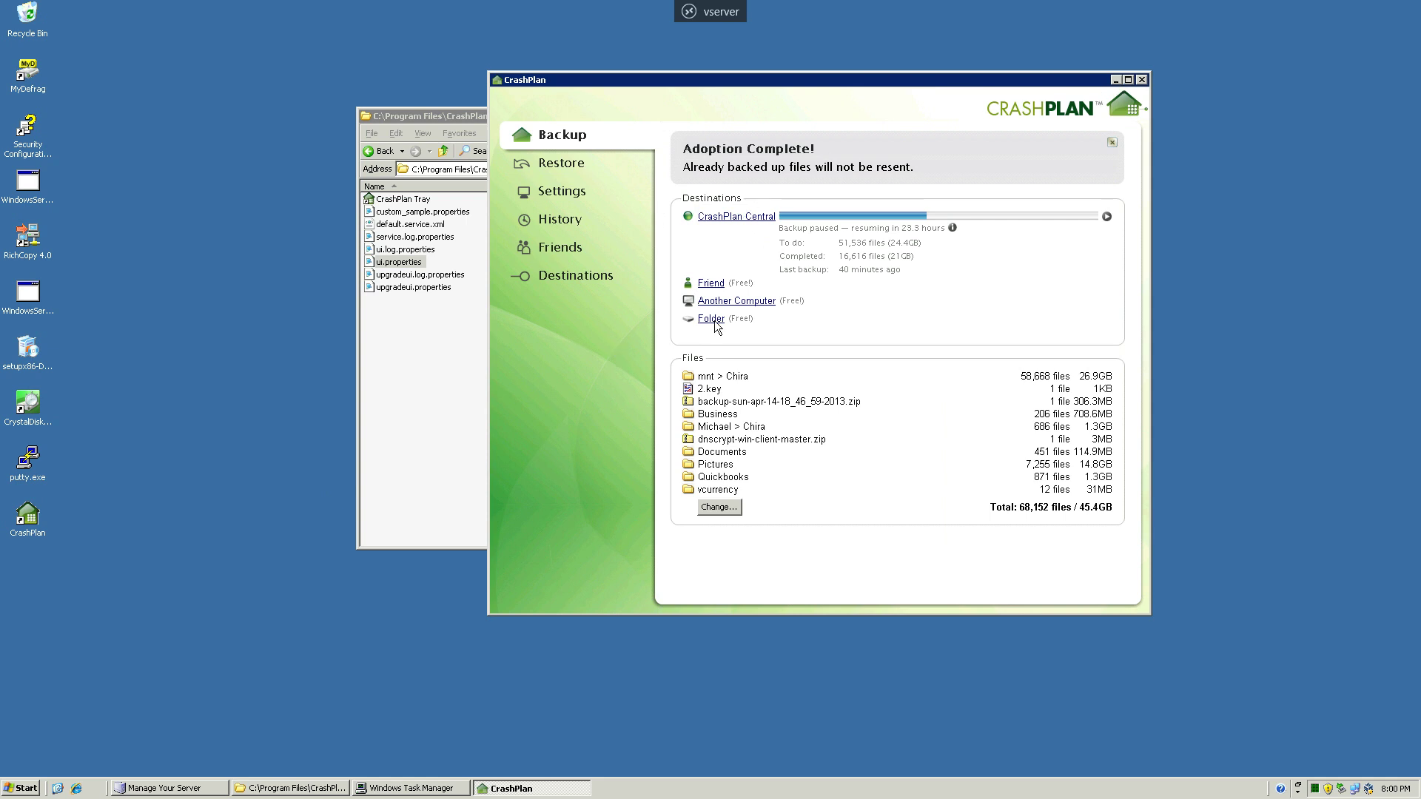
left_click(1114, 78)
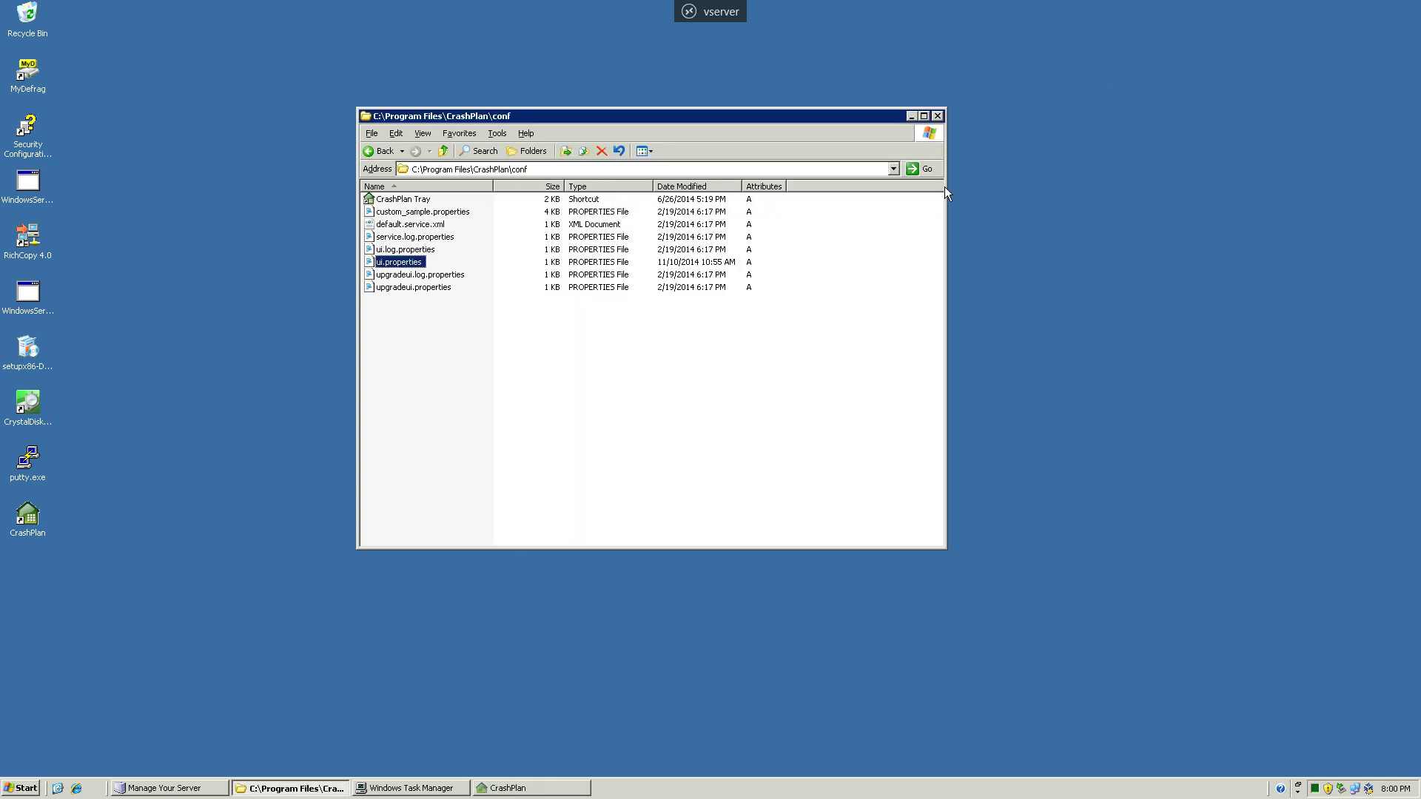
left_click(936, 117)
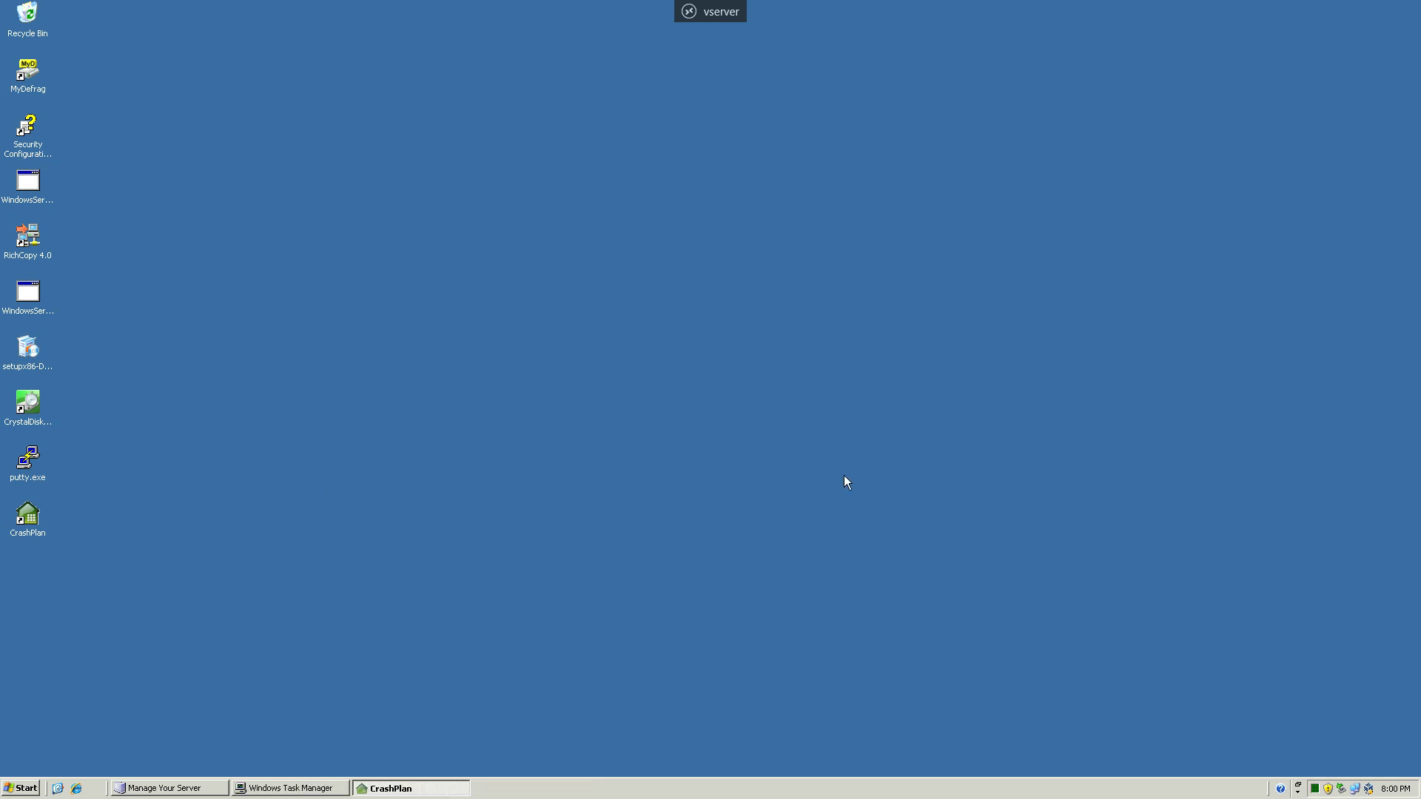